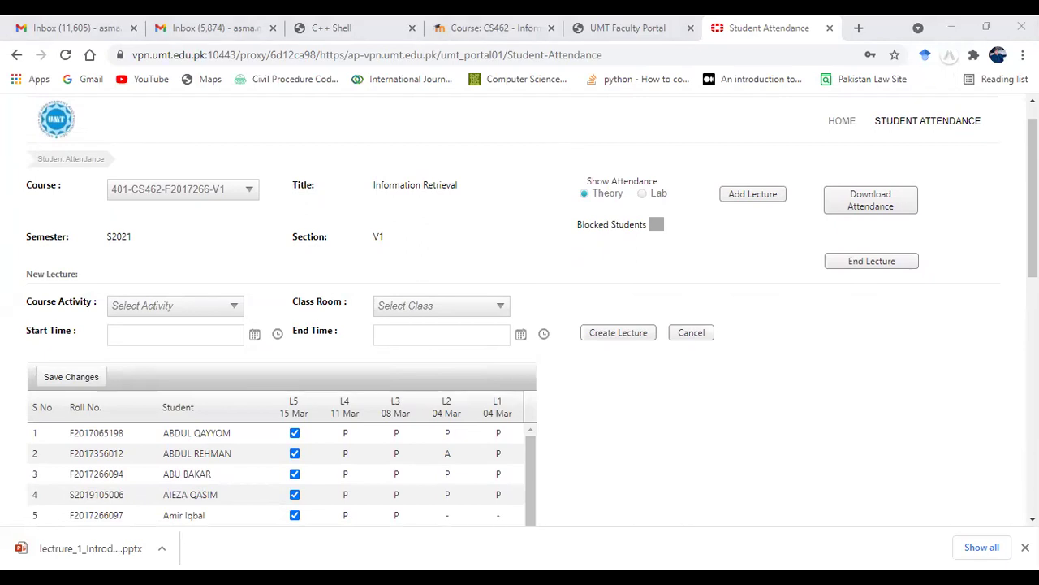
Choose Theory2 as the new lecture's course activity and set its start date to 3/18/2021
left_click(178, 305)
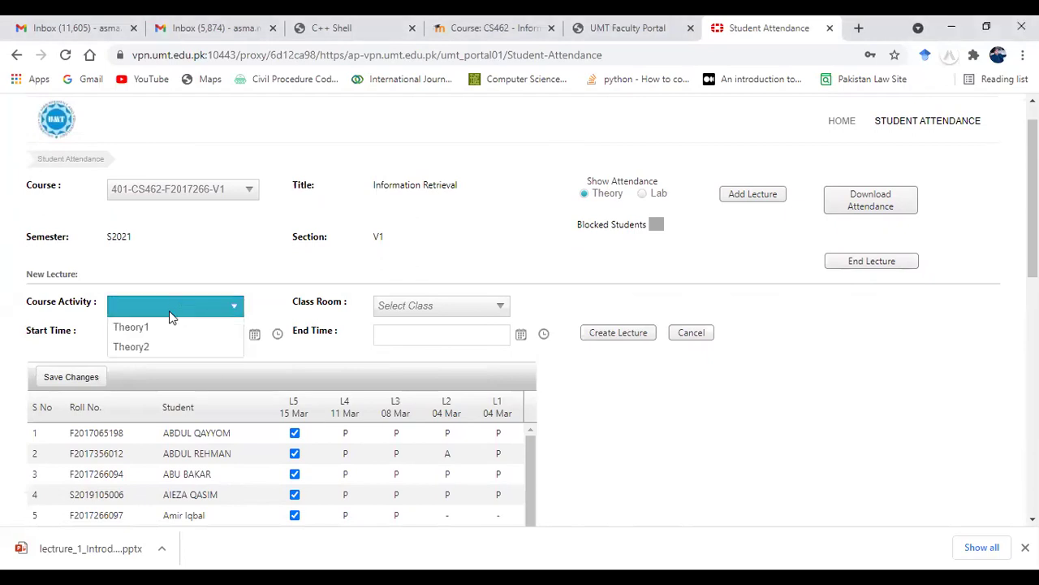
left_click(154, 350)
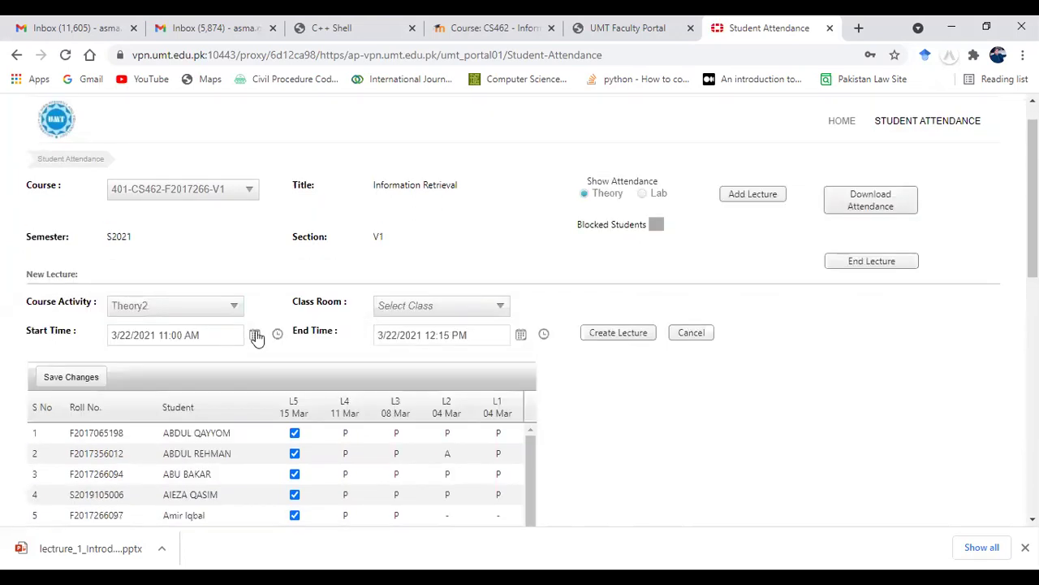
left_click(129, 333)
left_click(129, 333)
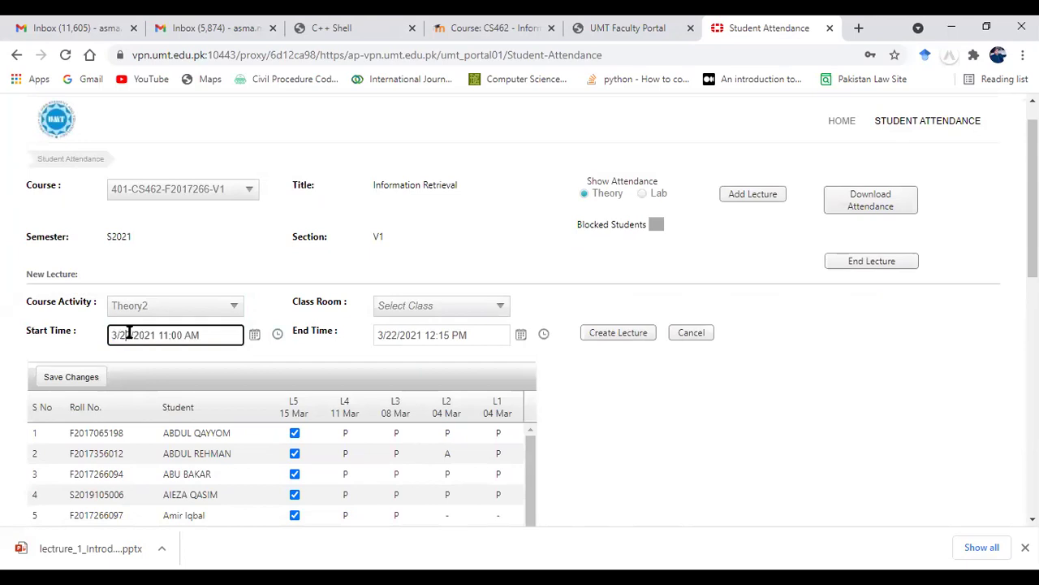
key("BackSpace")
key("BackSpace")
type("1")
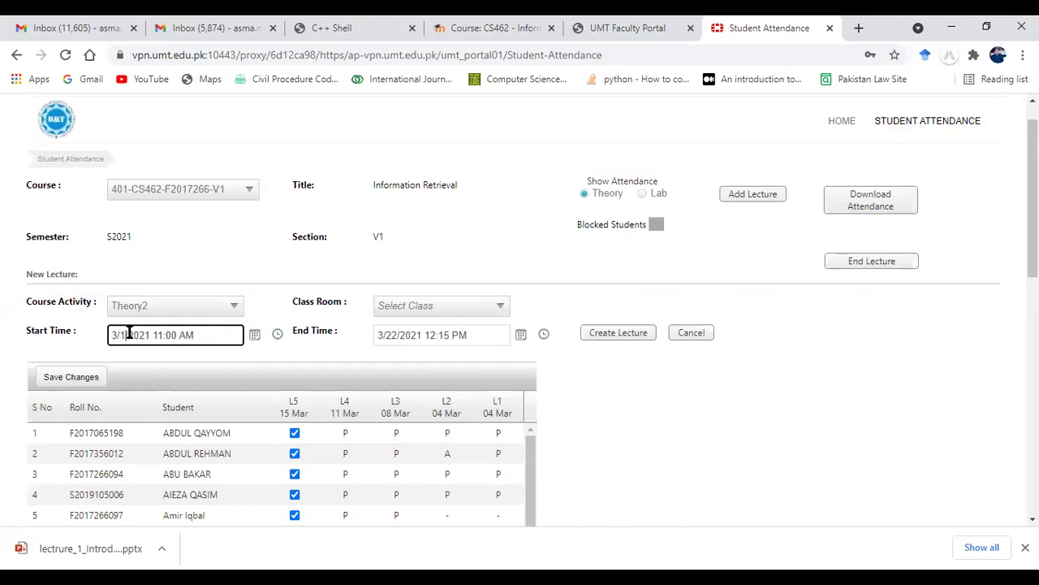
type("6")
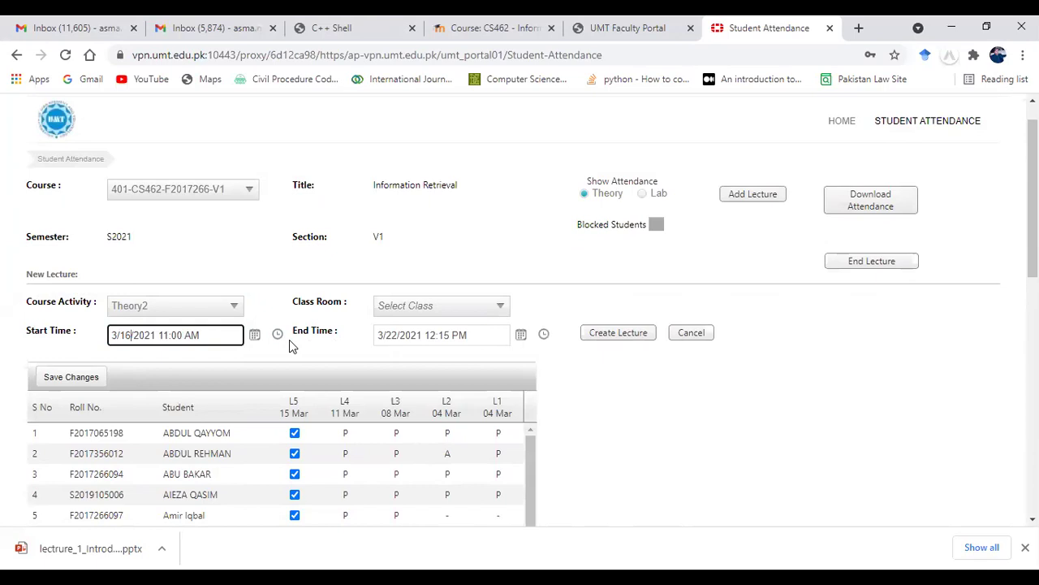
key("BackSpace")
type("8")
Set the new lecture's end date to 3/18/2021 and try to create the lecture without a class room
left_click(395, 335)
left_click(395, 334)
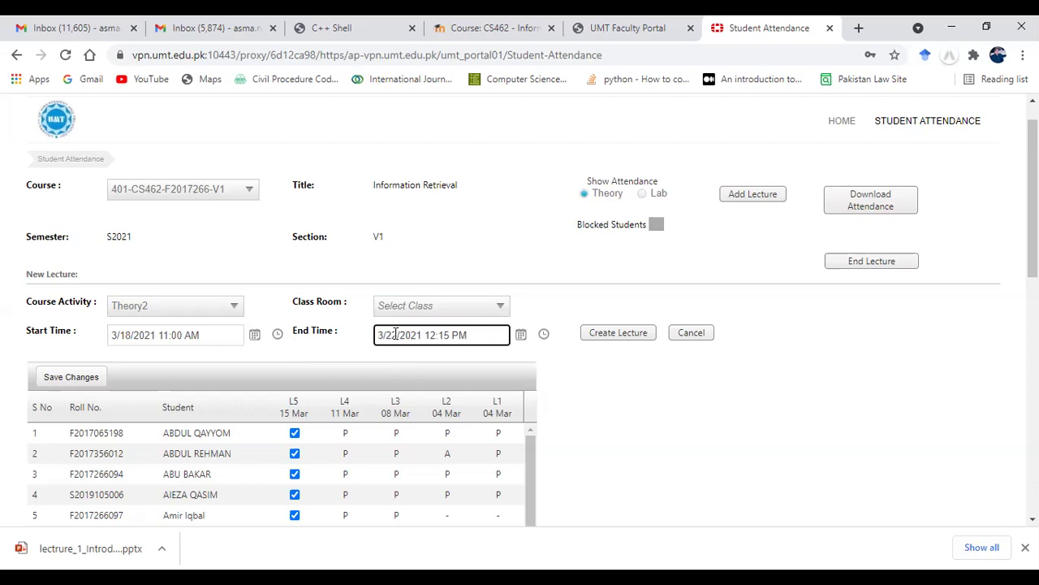
key("BackSpace")
key("BackSpace")
type("18")
left_click(655, 390)
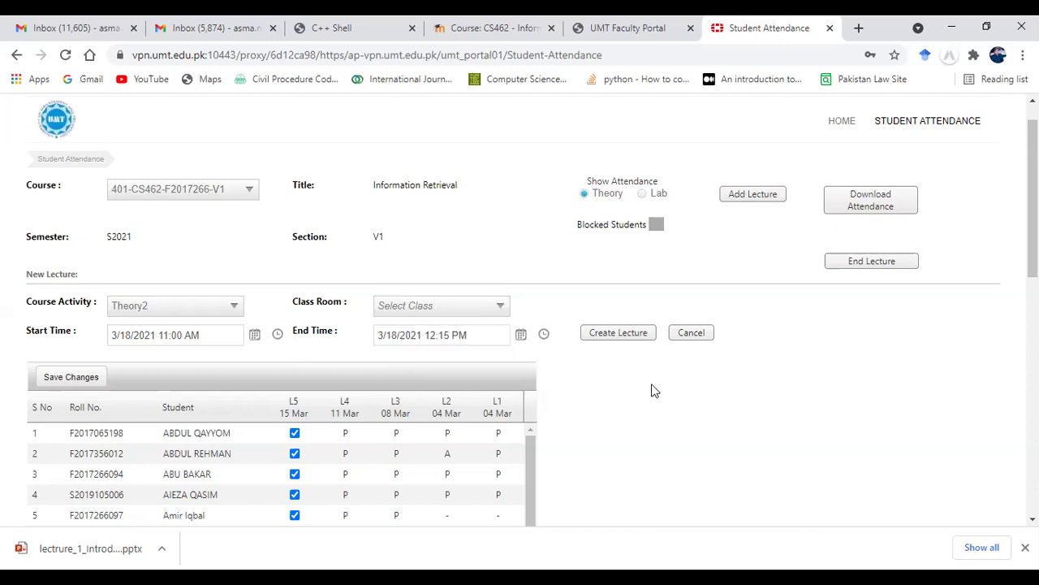
left_click(617, 335)
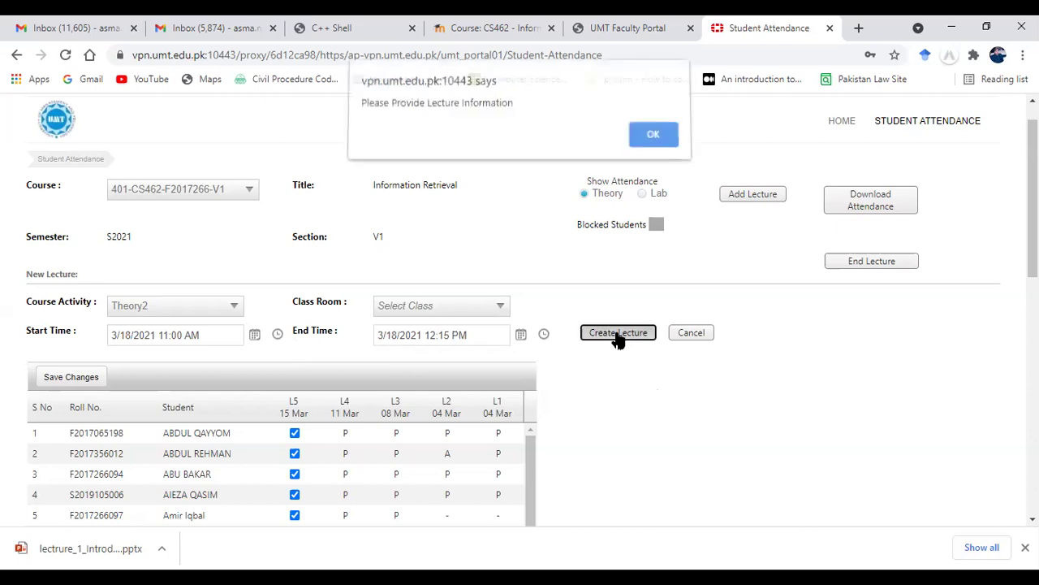
left_click(649, 140)
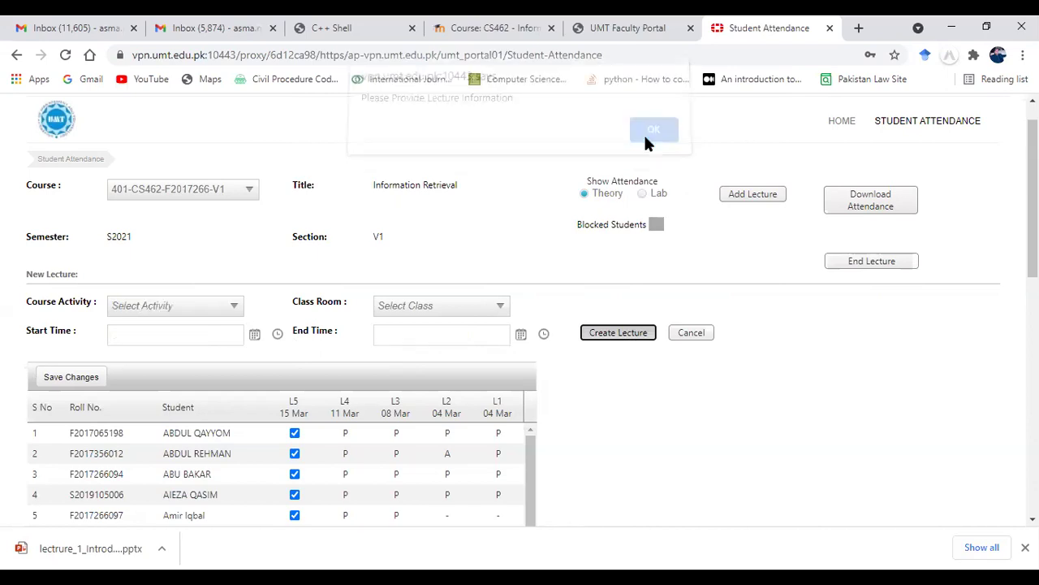
left_click(428, 299)
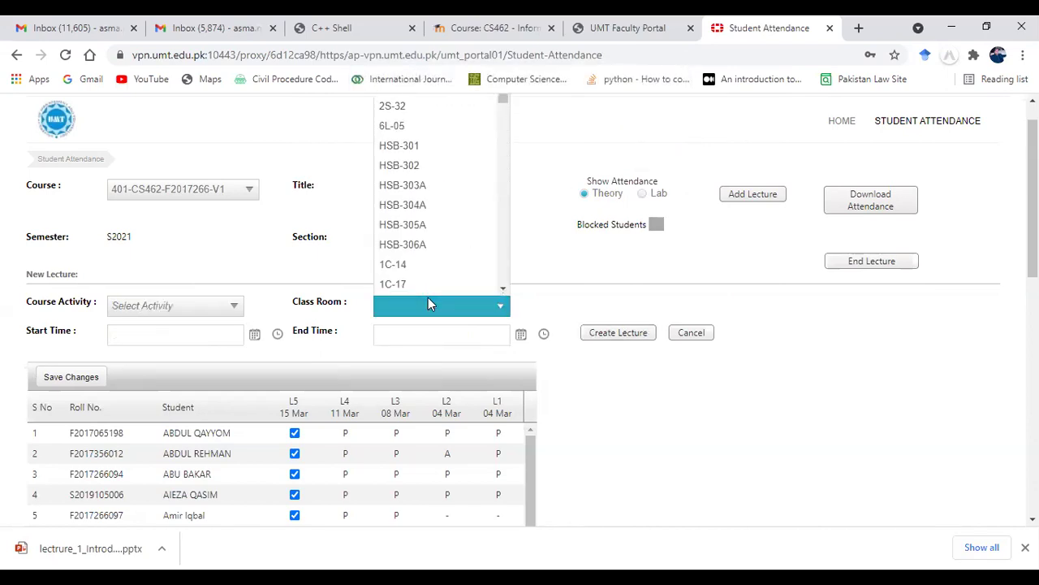
left_click(637, 427)
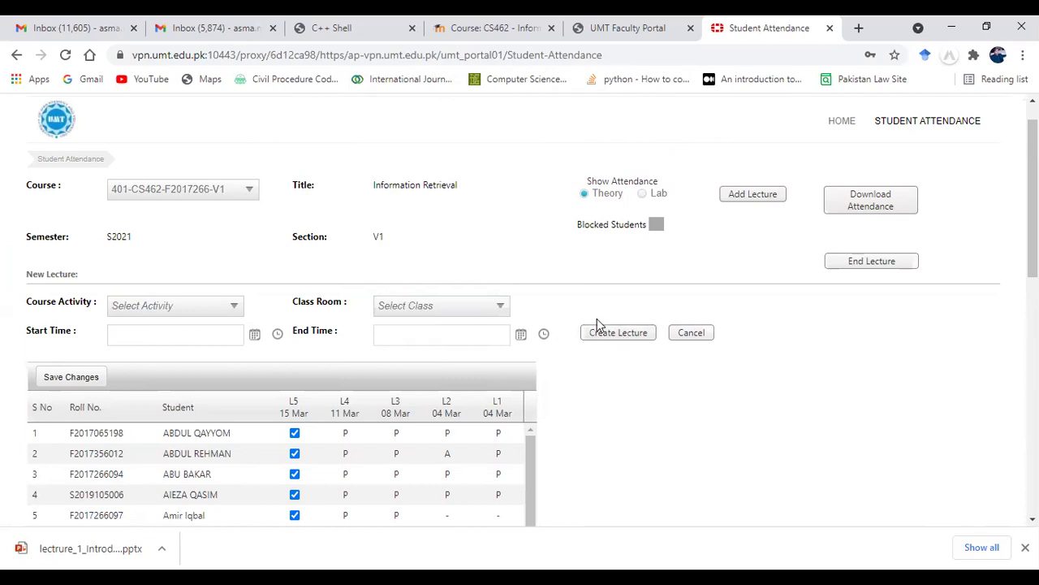
left_click(213, 305)
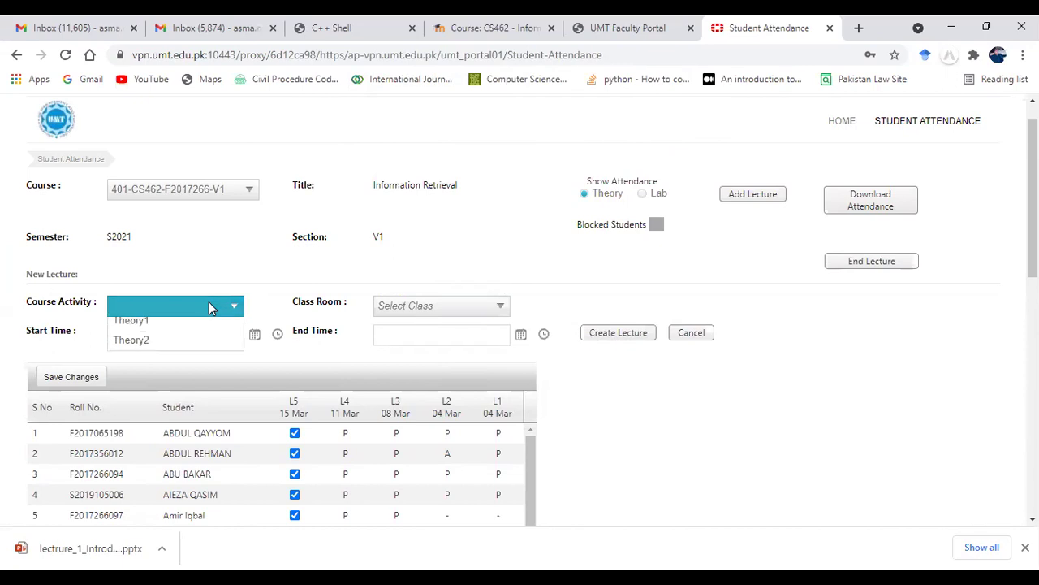
left_click(181, 341)
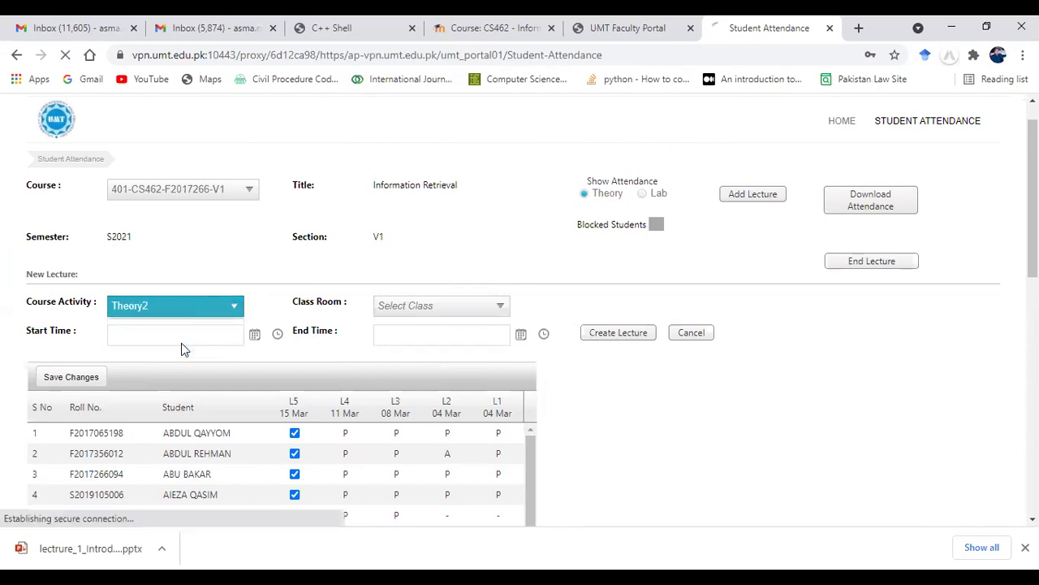
left_click(417, 332)
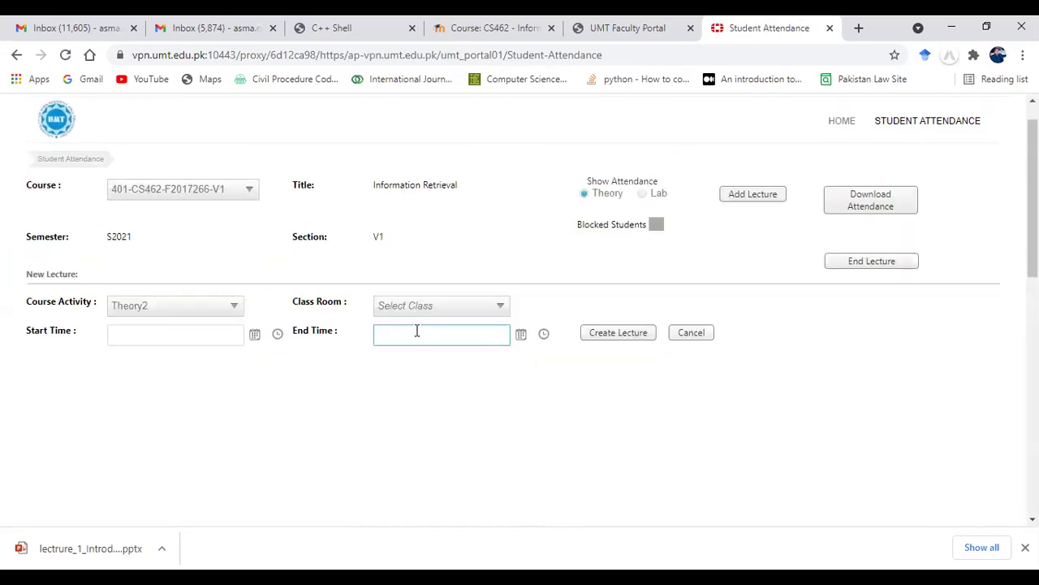
left_click(621, 336)
Reload the Student Attendance page and select the course 401-CS462-F2017266-V1
left_click(621, 55)
key("Return")
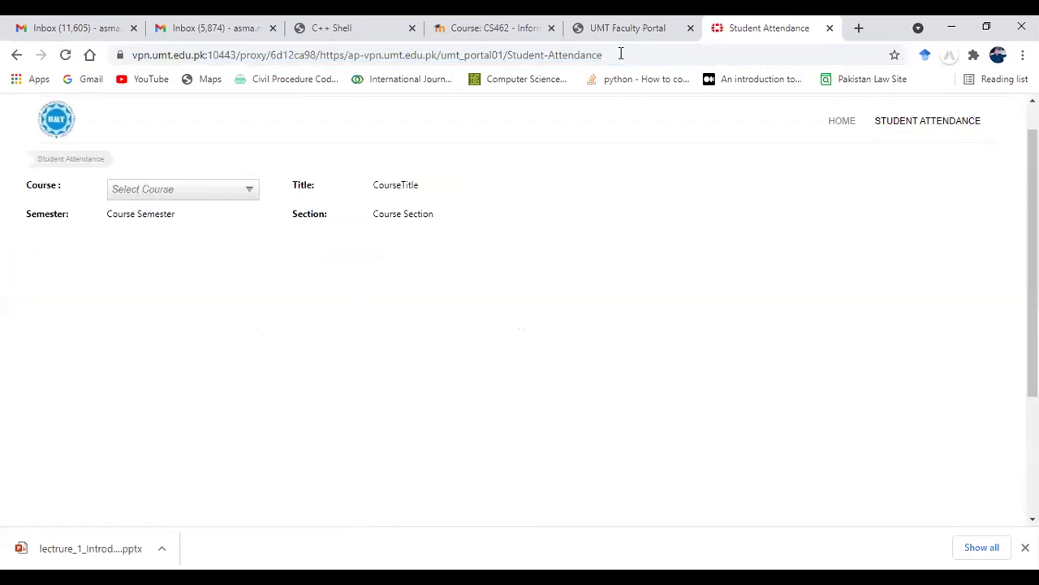
left_click(249, 191)
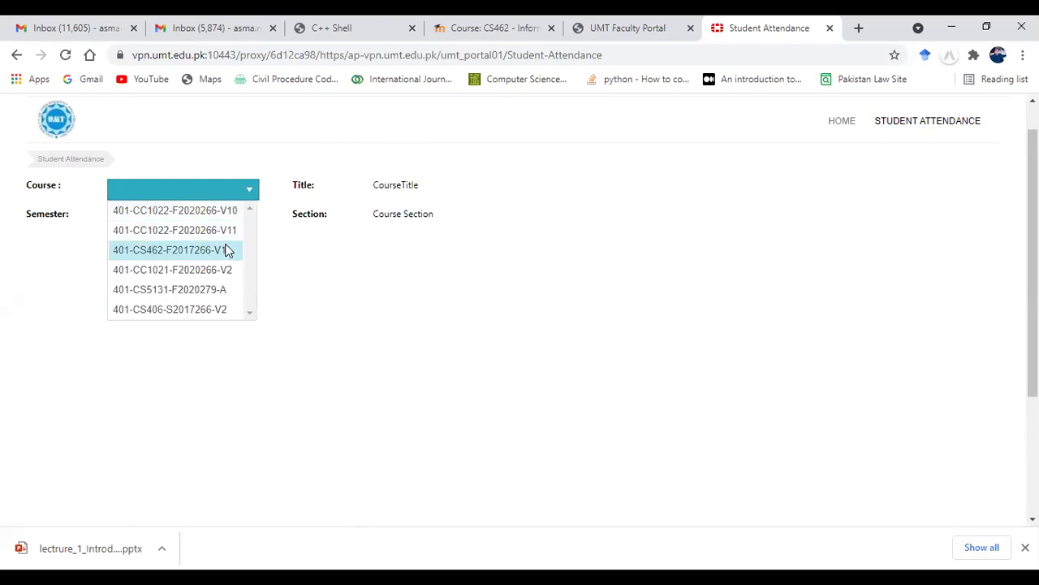
left_click(228, 251)
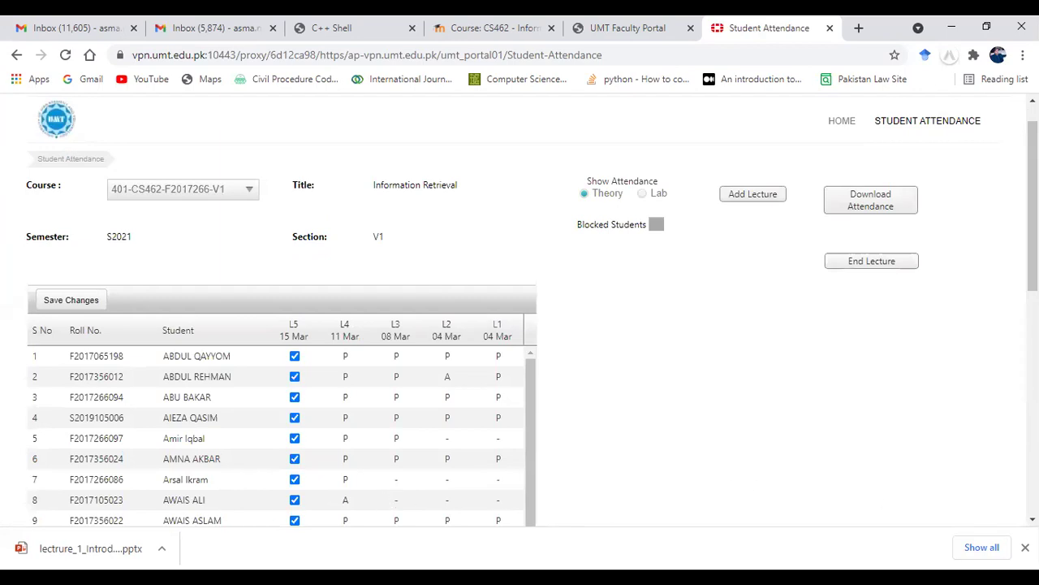
left_click(1025, 548)
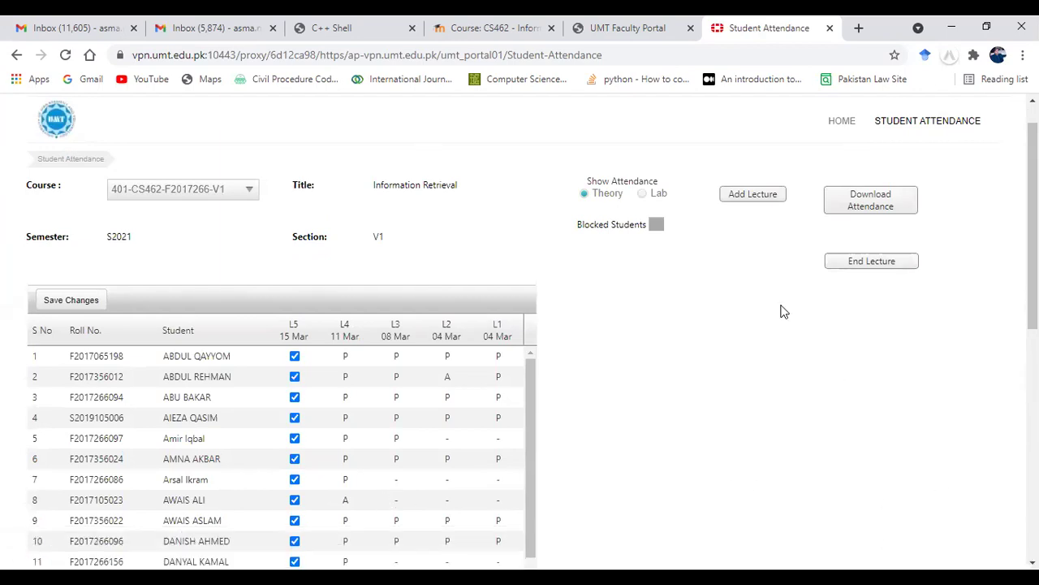
Add a new lecture to the course and set its course activity to Theory2
left_click(742, 200)
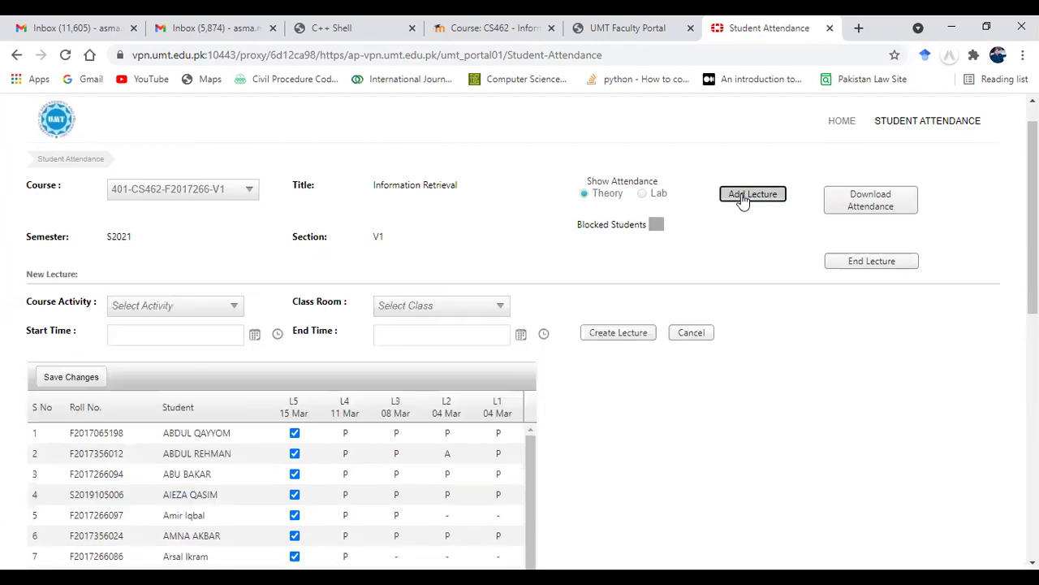
left_click(184, 314)
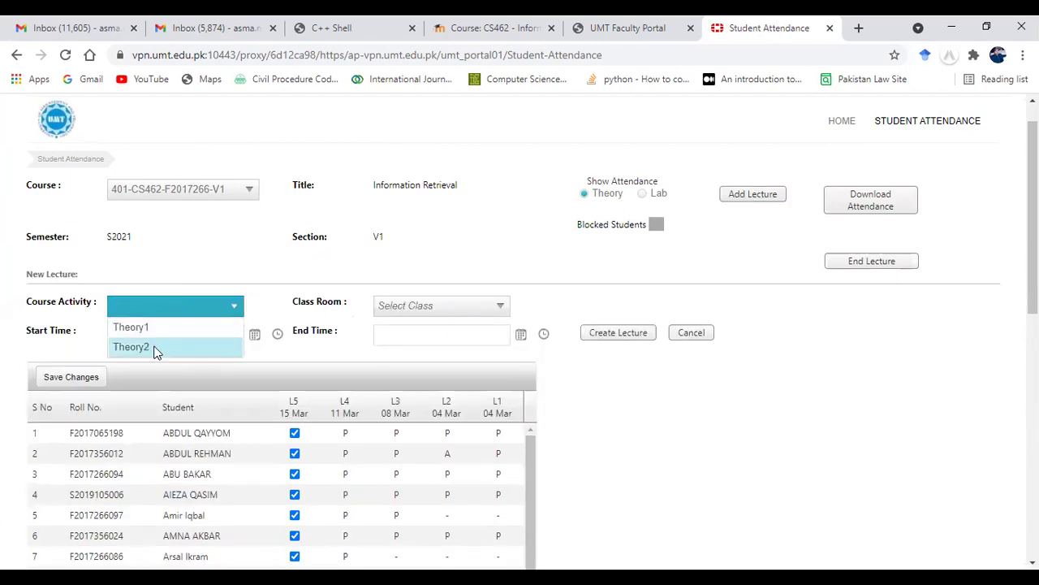
left_click(157, 349)
left_click(412, 342)
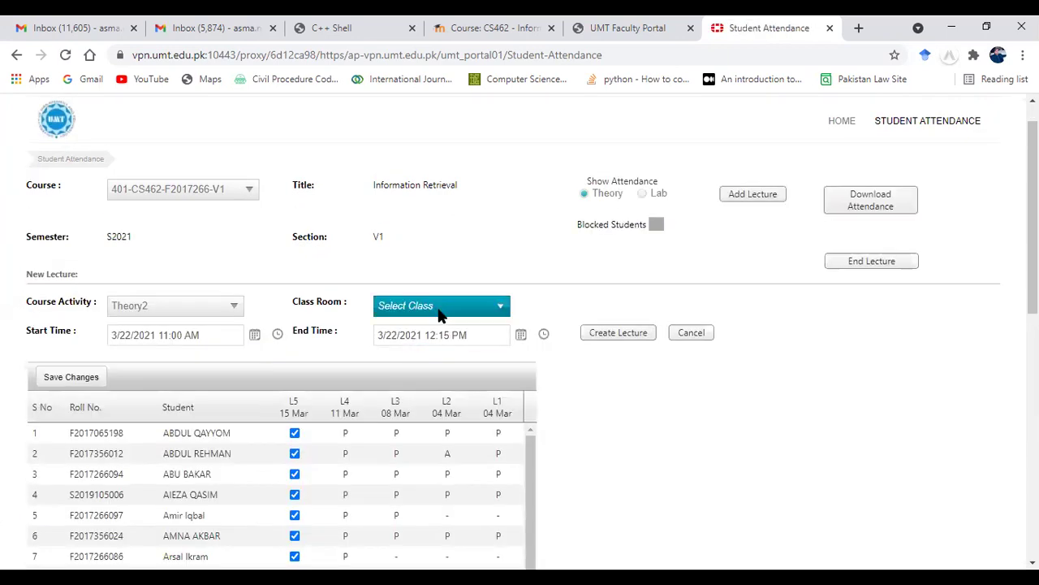
Set the new lecture's class room to STD-606
left_click(440, 311)
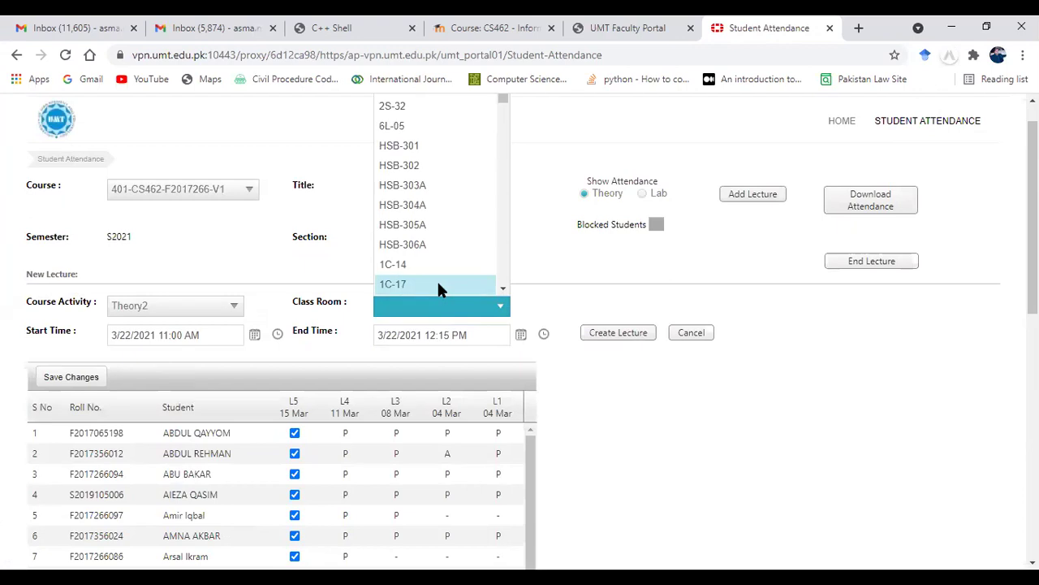
scroll(438, 290, "down", 10)
scroll(439, 290, "down", 10)
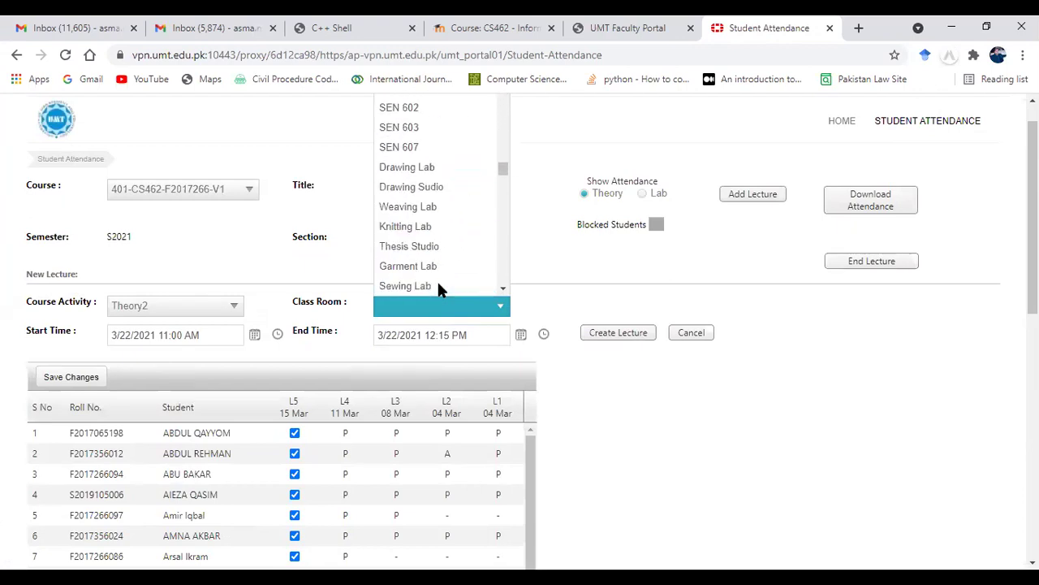
scroll(439, 290, "down", 10)
scroll(439, 290, "down", 10)
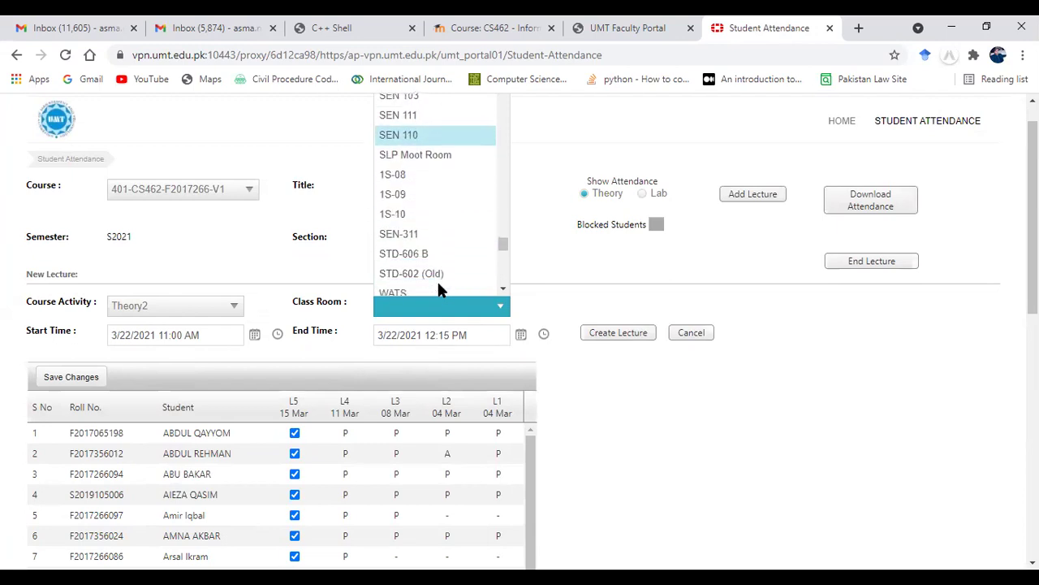
scroll(439, 290, "down", 10)
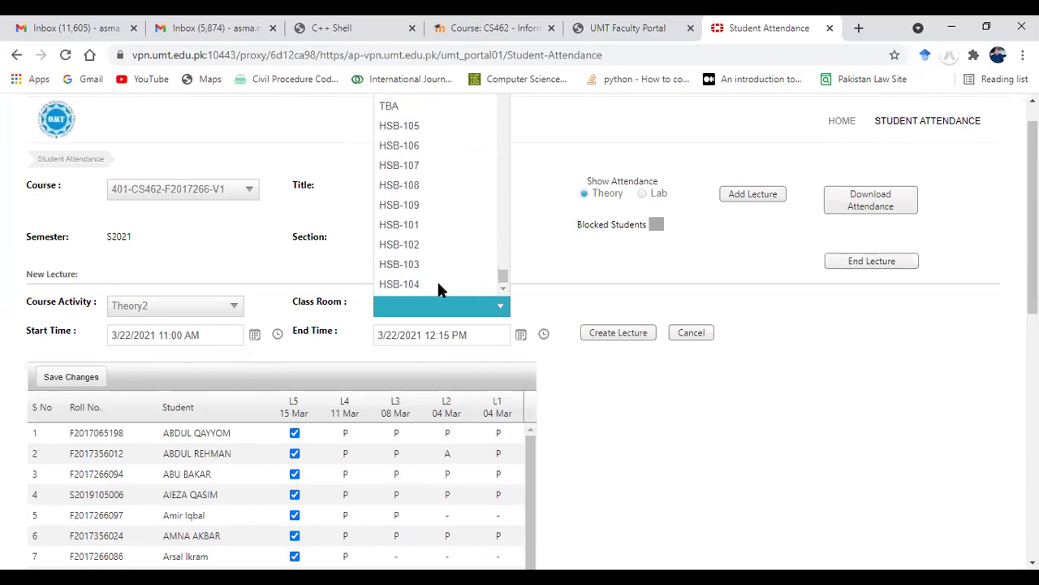
scroll(439, 290, "up", 3)
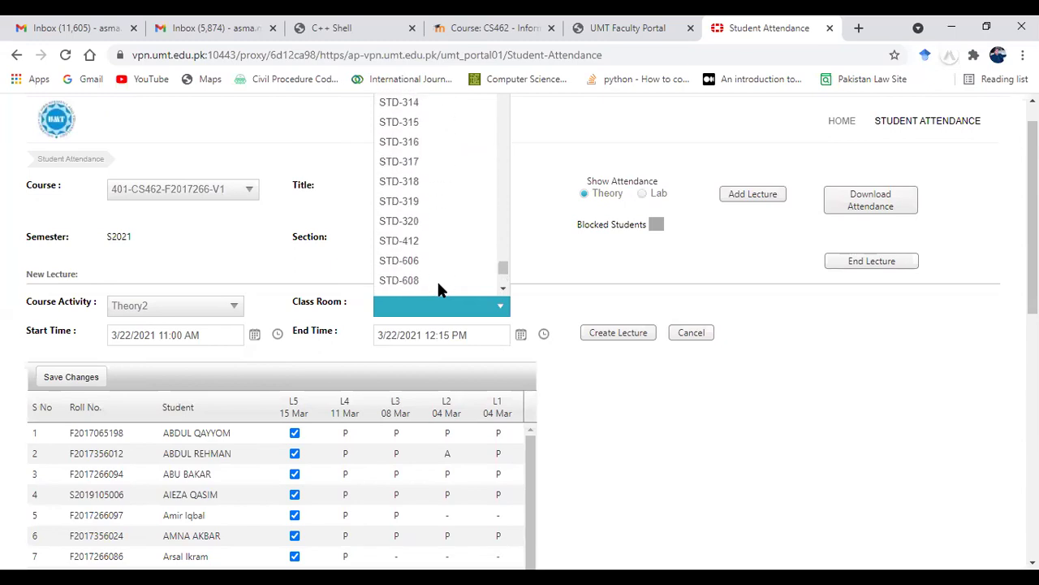
left_click(423, 259)
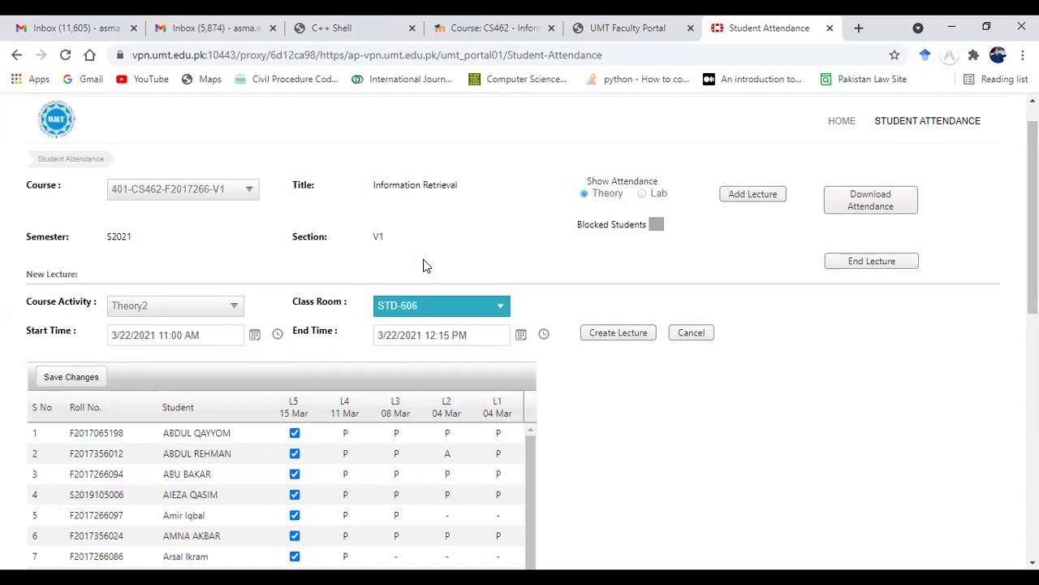
Change the date in the new lecture's start time to 3/18/2021
triple_click(130, 335)
left_click(130, 335)
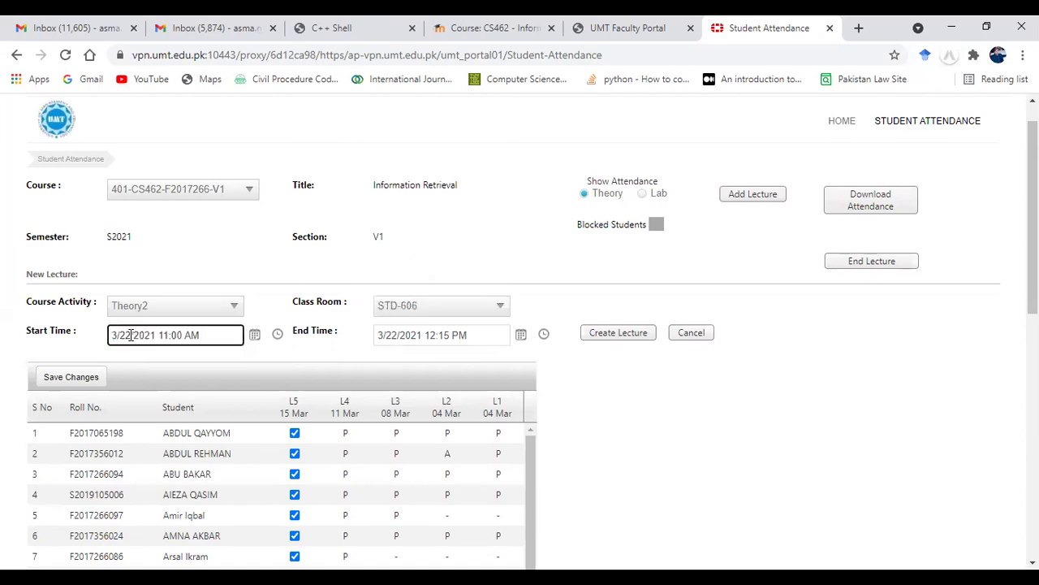
key("BackSpace")
key("BackSpace")
type("18")
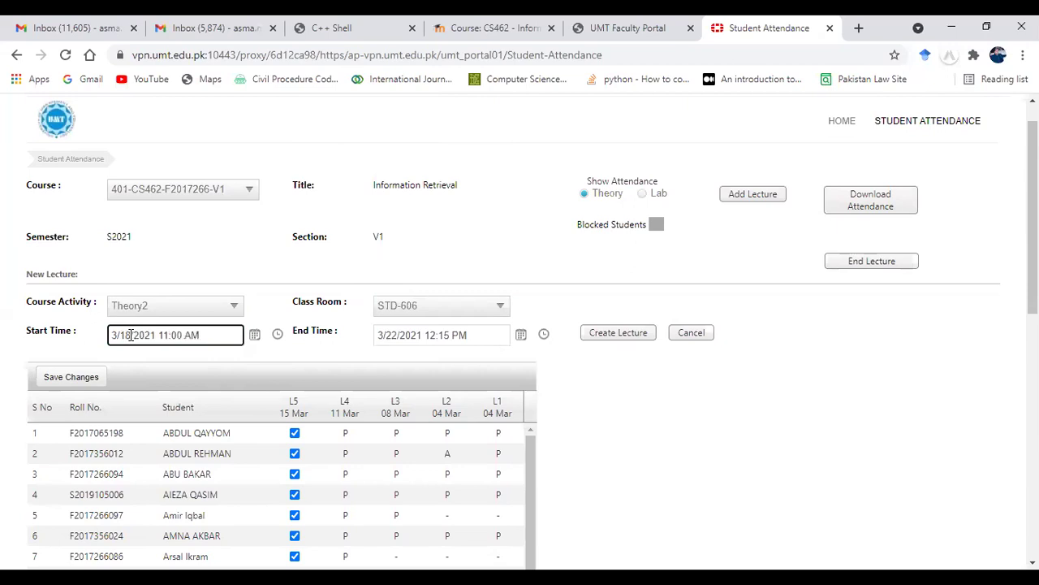
Change the date in the new lecture's end time to 3/18/2021 and create the lecture
left_click(397, 337)
left_click(398, 336)
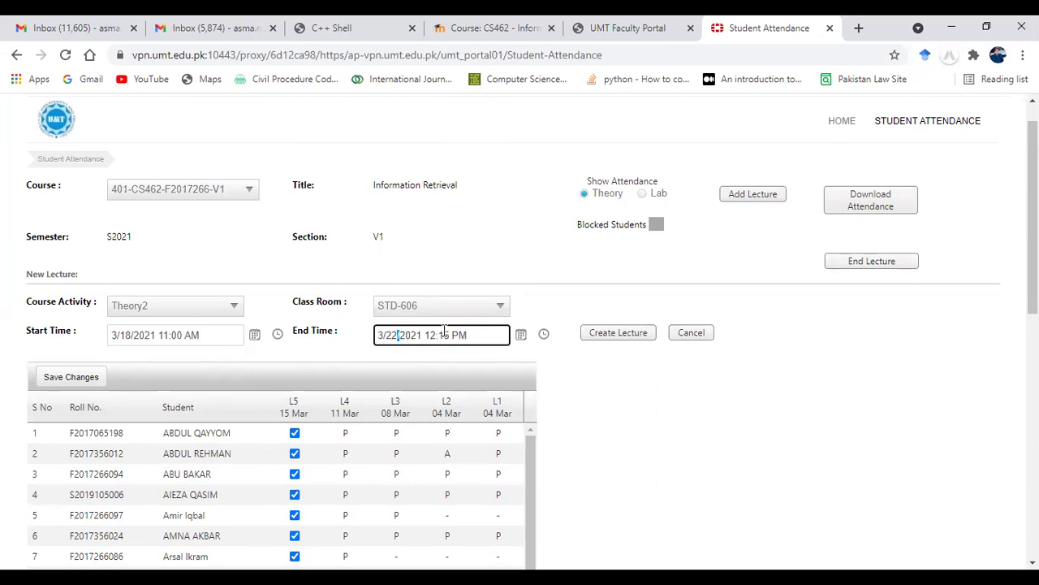
key("BackSpace")
type("18")
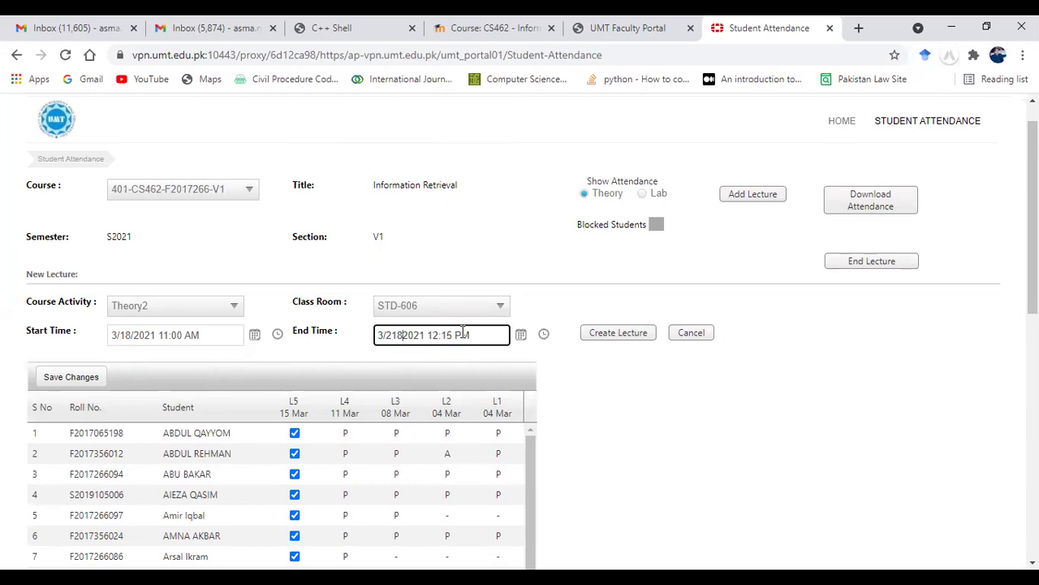
type("/")
key("Left")
key("Left")
key("Left")
key("BackSpace")
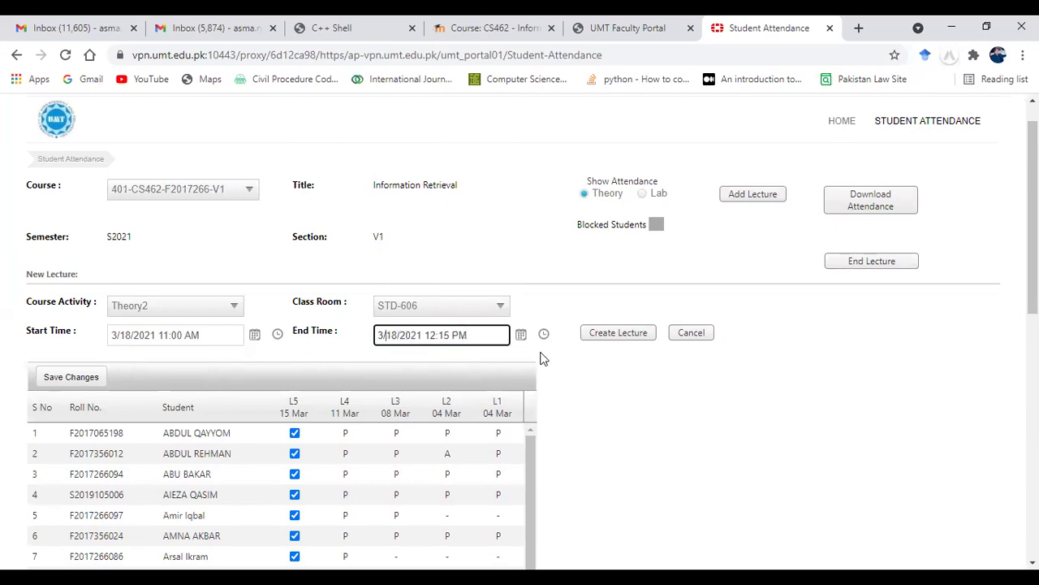
left_click(603, 337)
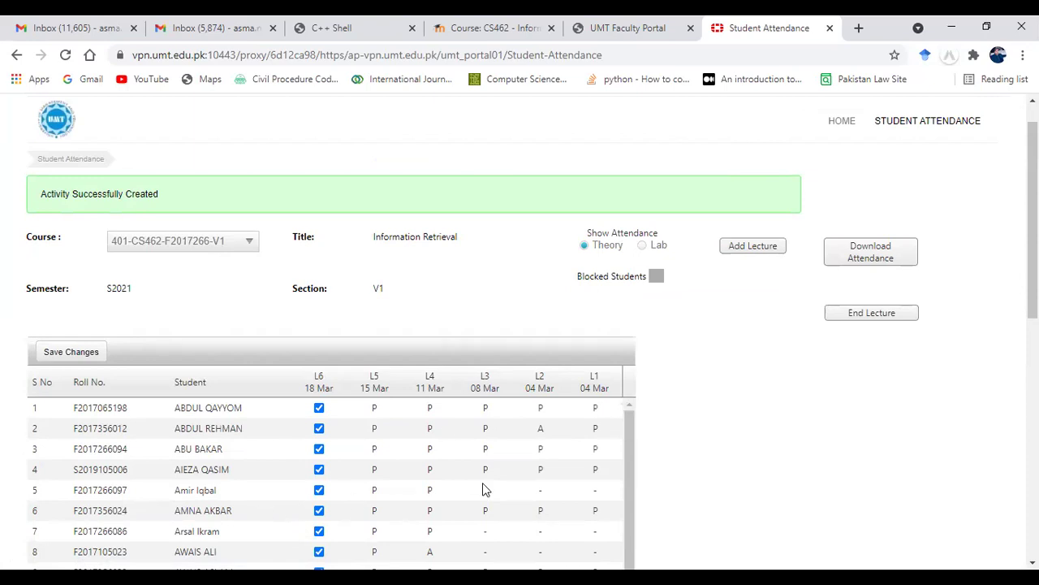
Add another lecture to the Information Retrieval course and set its course activity to Theory1
left_click(768, 250)
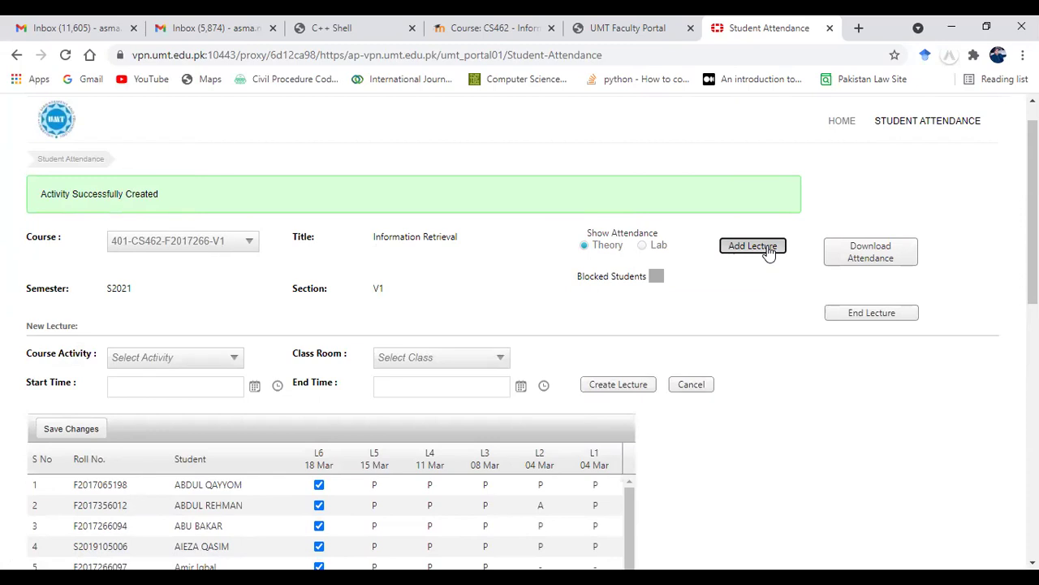
left_click(216, 360)
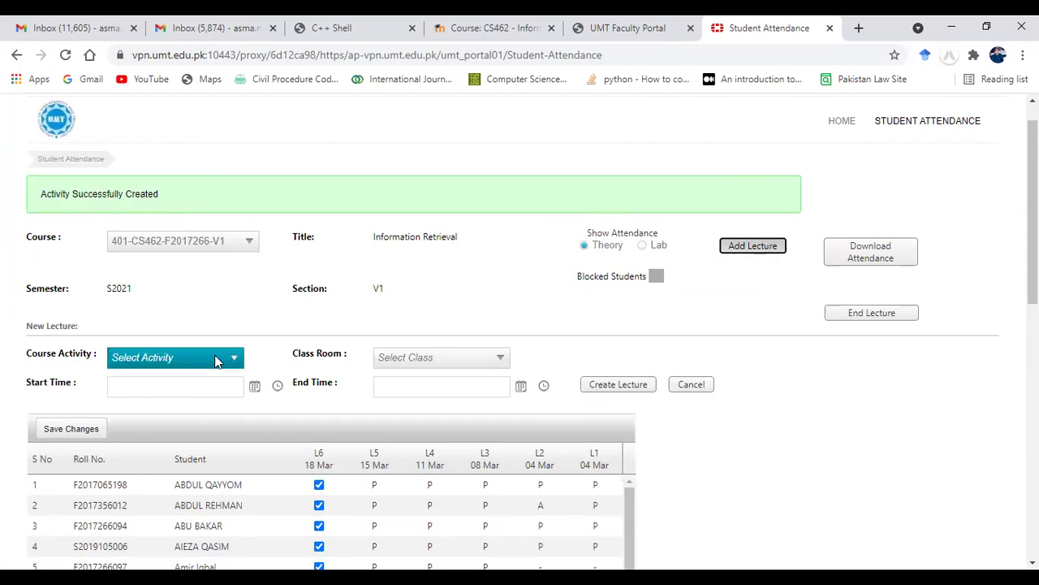
left_click(216, 361)
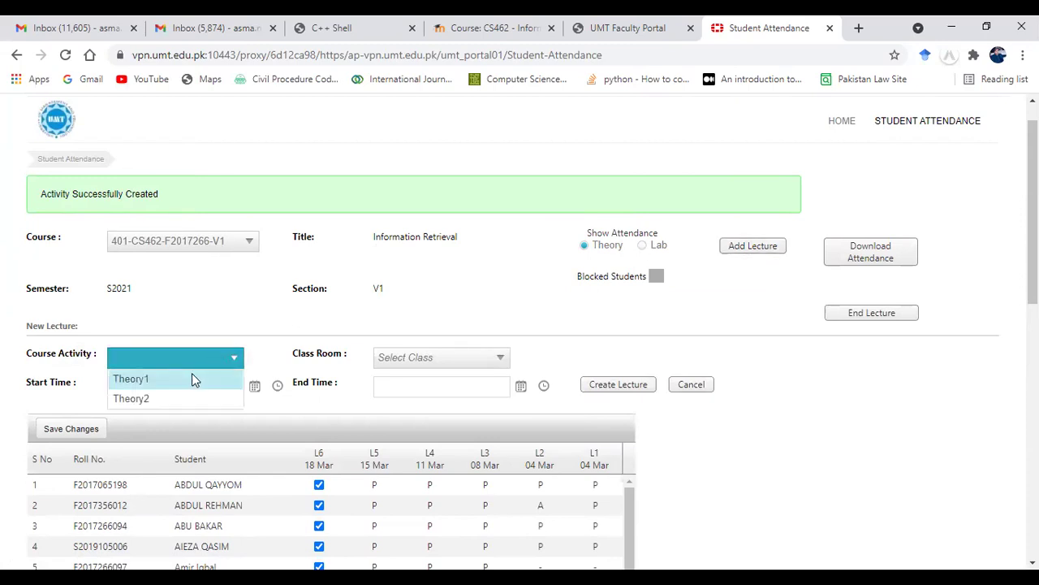
left_click(193, 379)
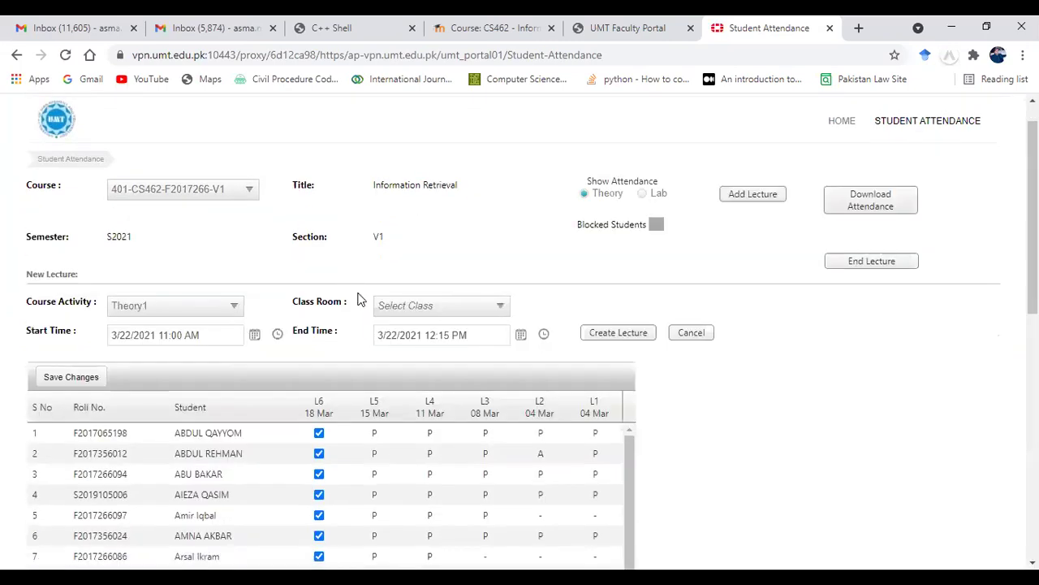
Set the new lecture's class room to STD-606 and create the lecture
left_click(432, 305)
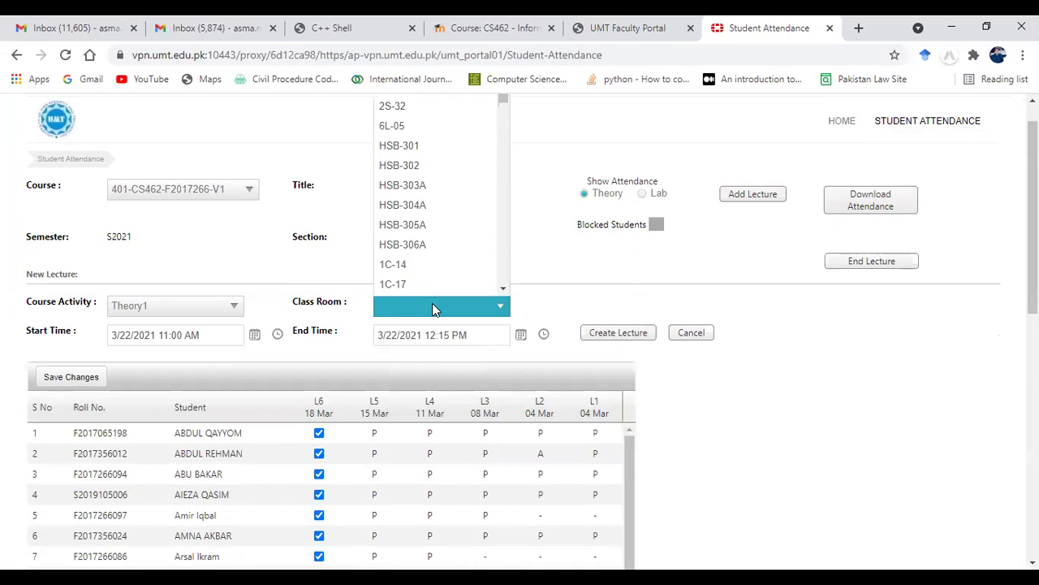
scroll(437, 275, "down", 10)
scroll(437, 273, "down", 15)
scroll(437, 273, "down", 1)
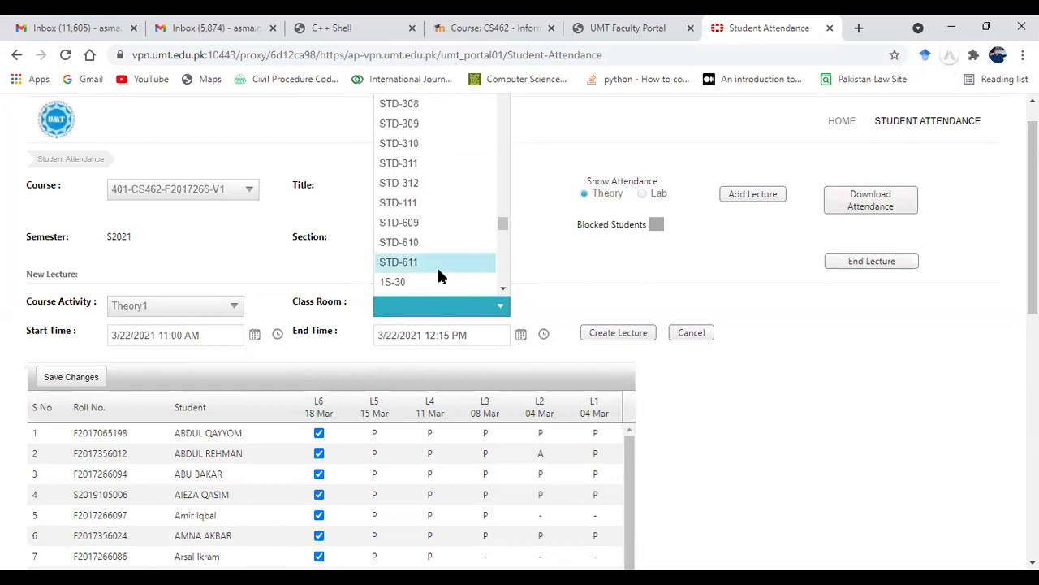
scroll(437, 276, "up", 1)
scroll(437, 277, "down", 5)
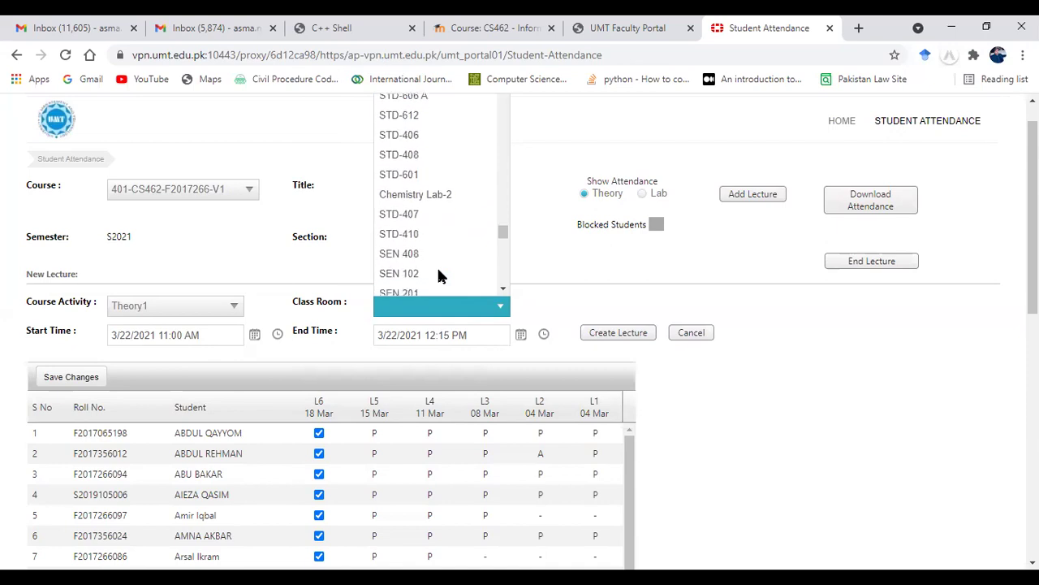
scroll(438, 276, "down", 5)
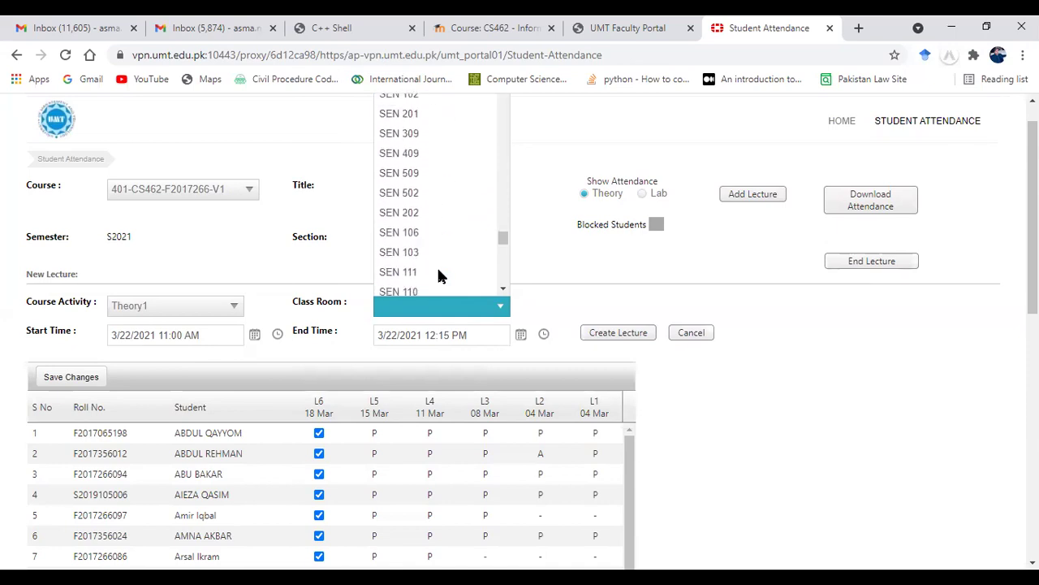
scroll(438, 275, "down", 8)
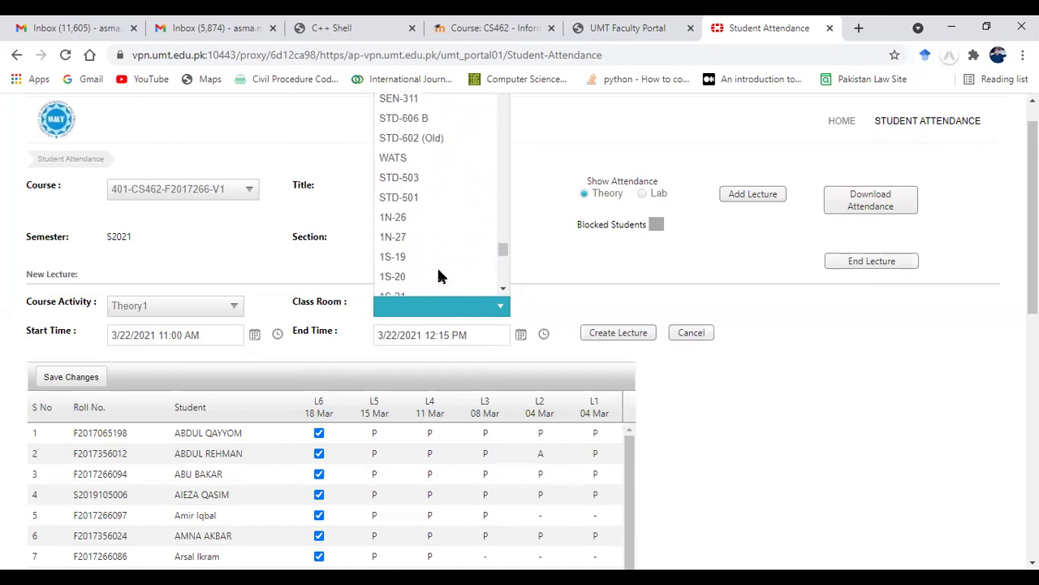
scroll(439, 274, "down", 5)
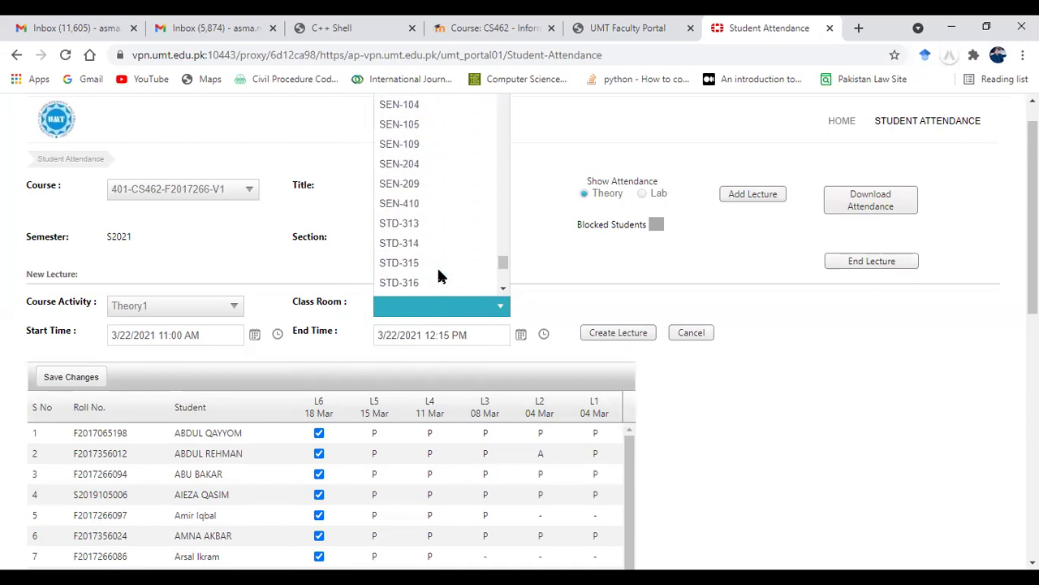
scroll(438, 274, "down", 4)
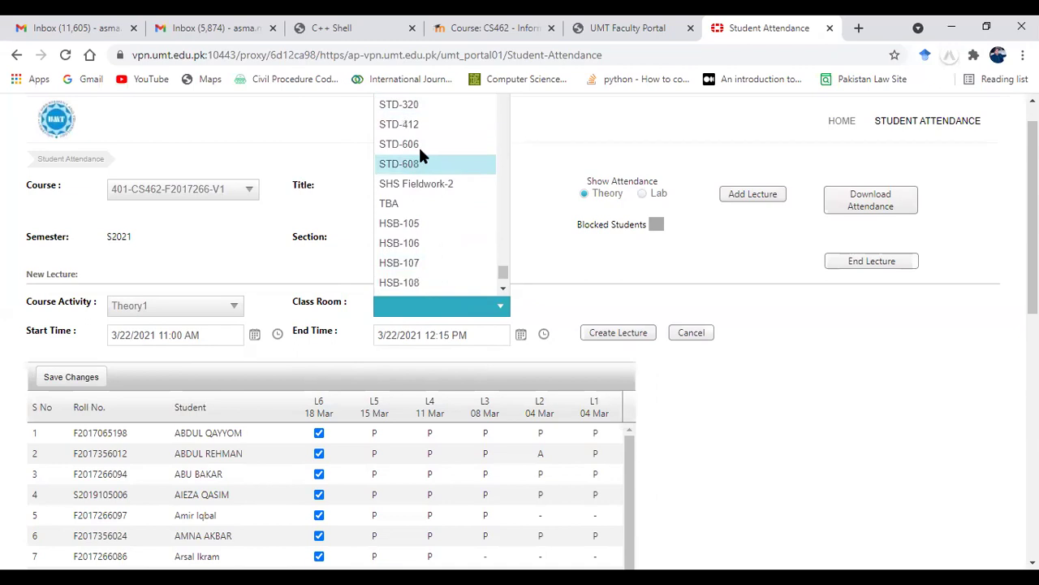
left_click(419, 145)
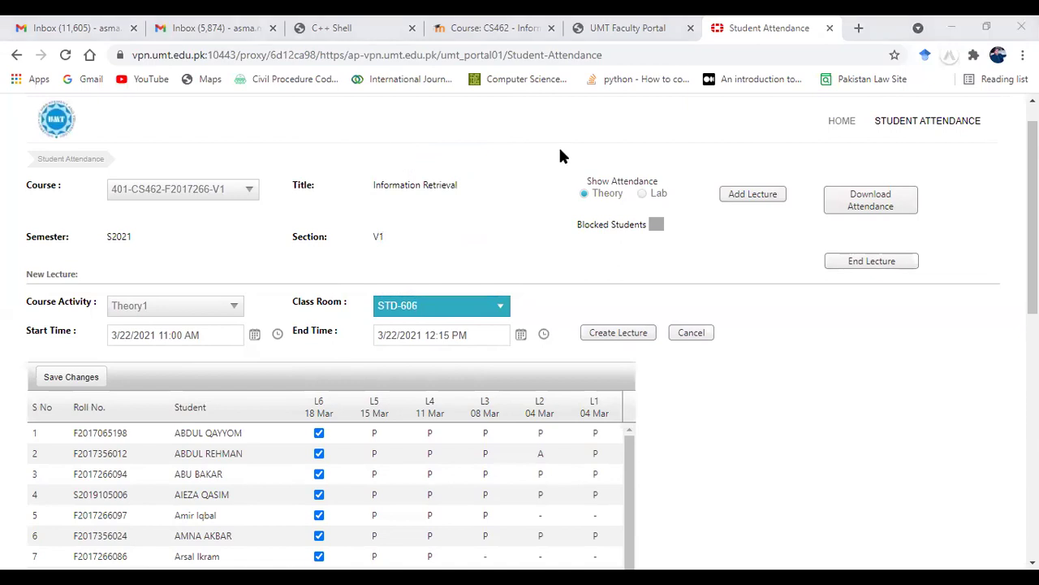
left_click(627, 339)
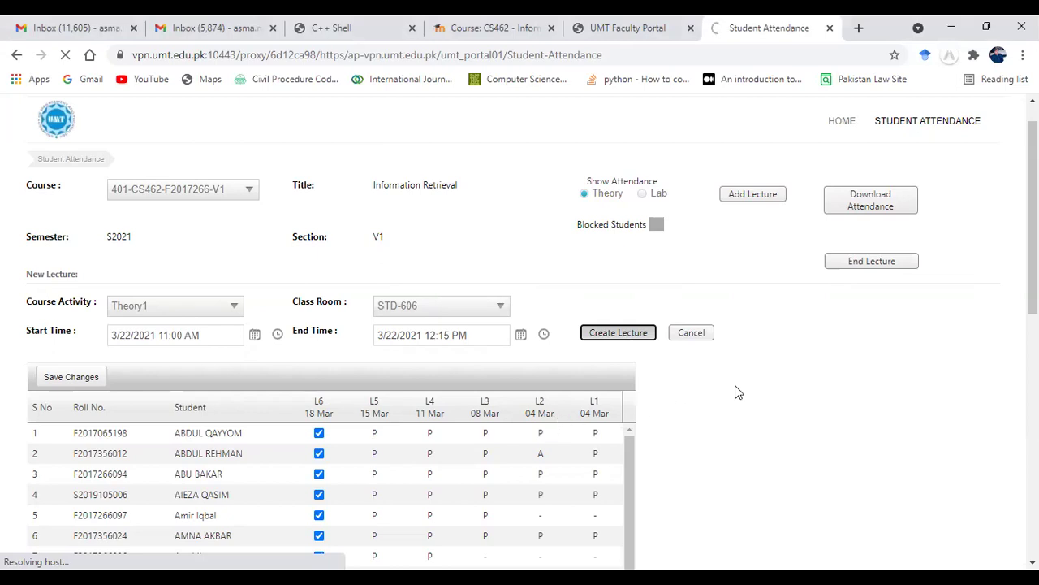
scroll(738, 392, "down", 2)
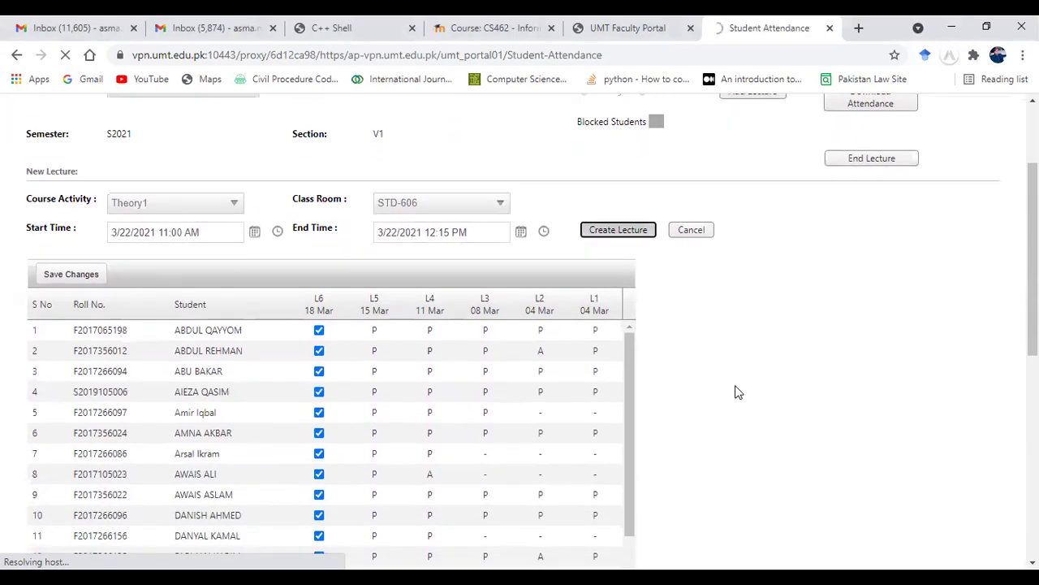
scroll(737, 392, "down", 3)
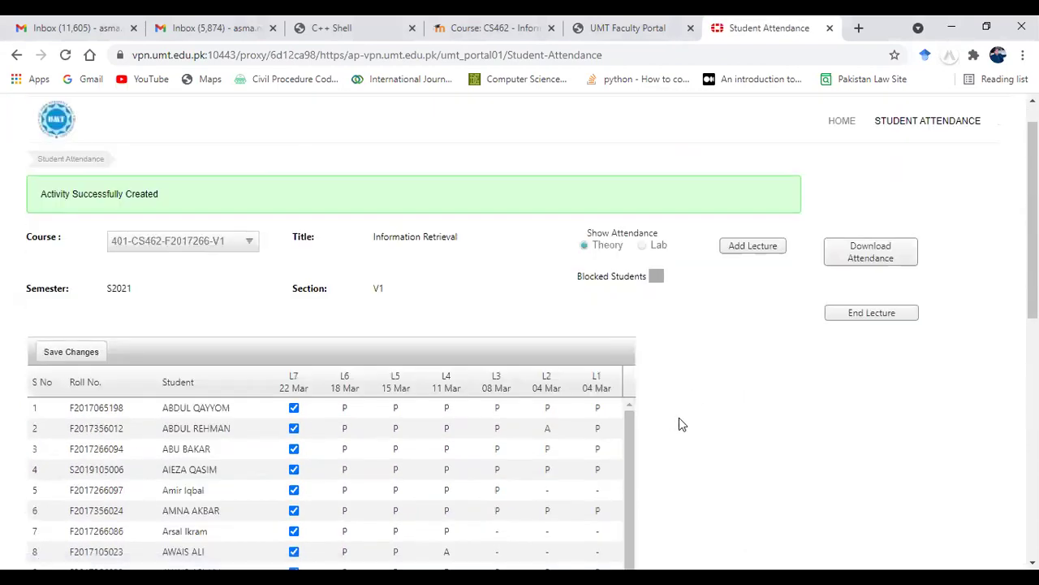
Mark the students in rows 2, 5, 6, 13, 17 and 19 absent for lecture L7 (22 Mar), keeping row 7 present
scroll(680, 419, "down", 3)
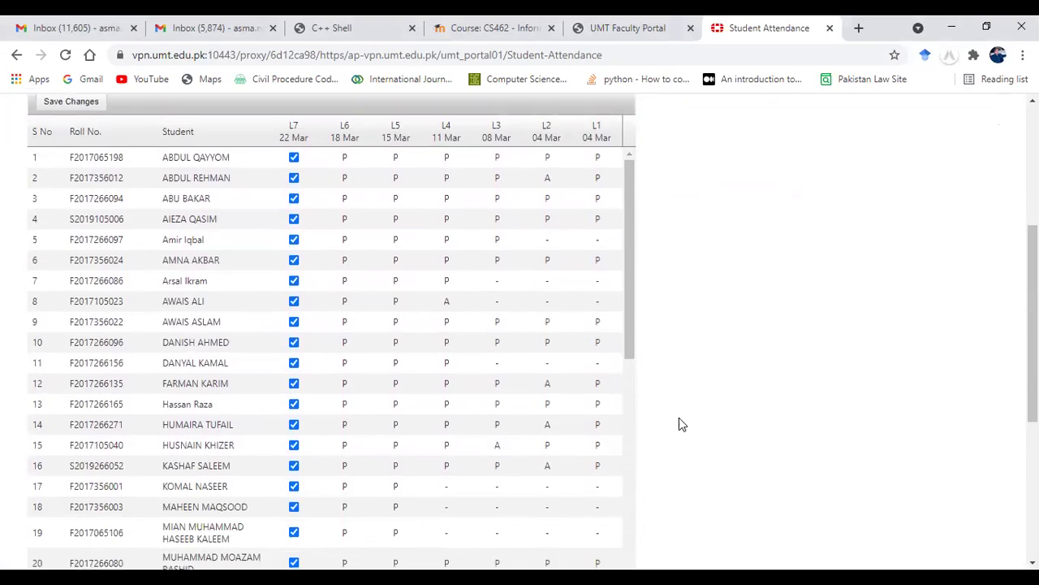
scroll(680, 422, "down", 1)
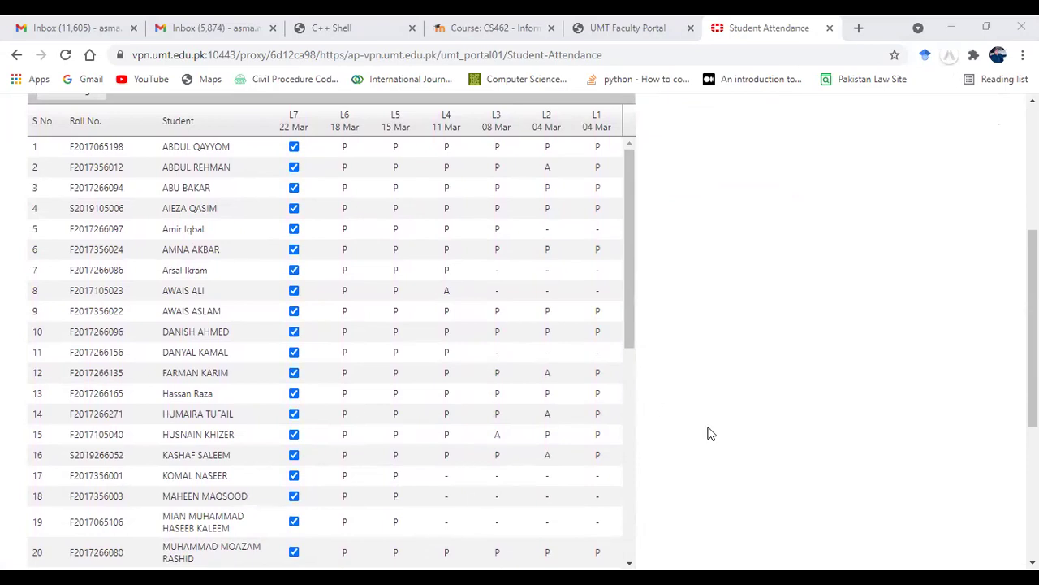
scroll(711, 433, "down", 3)
scroll(710, 433, "up", 2)
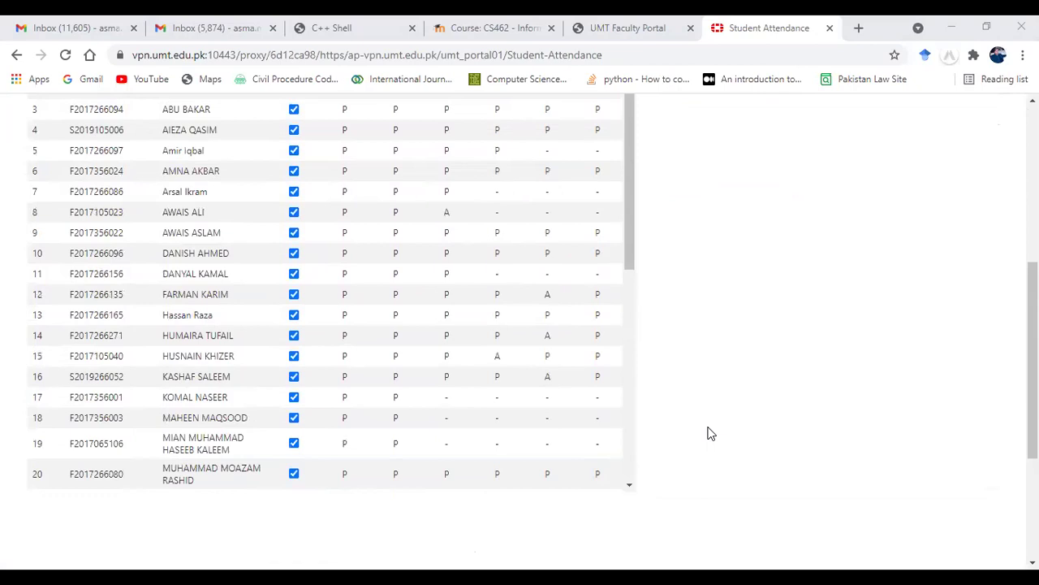
scroll(711, 433, "up", 3)
scroll(707, 433, "down", 1)
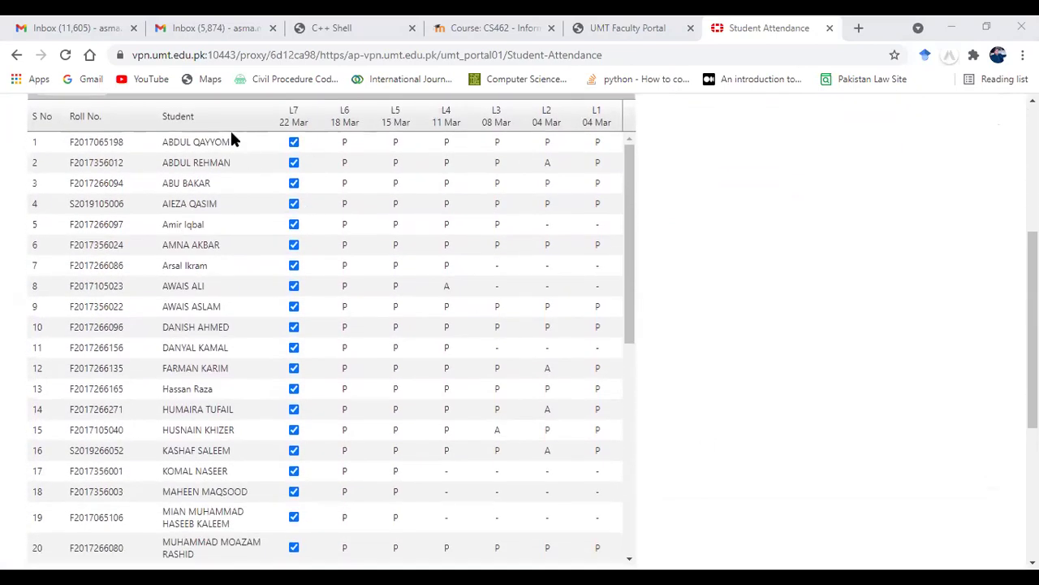
left_click(297, 163)
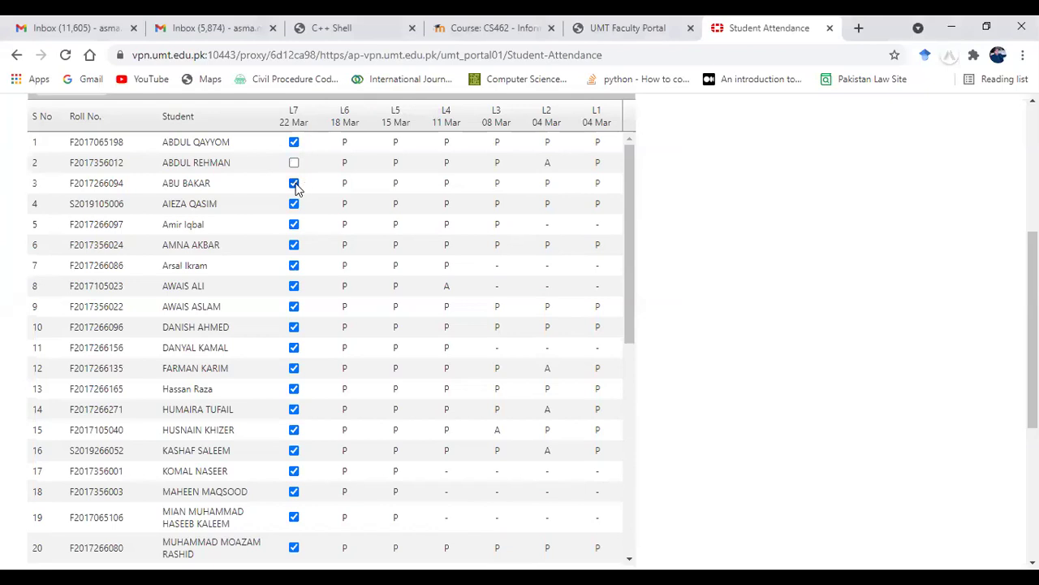
left_click(294, 225)
left_click(294, 247)
left_click(295, 267)
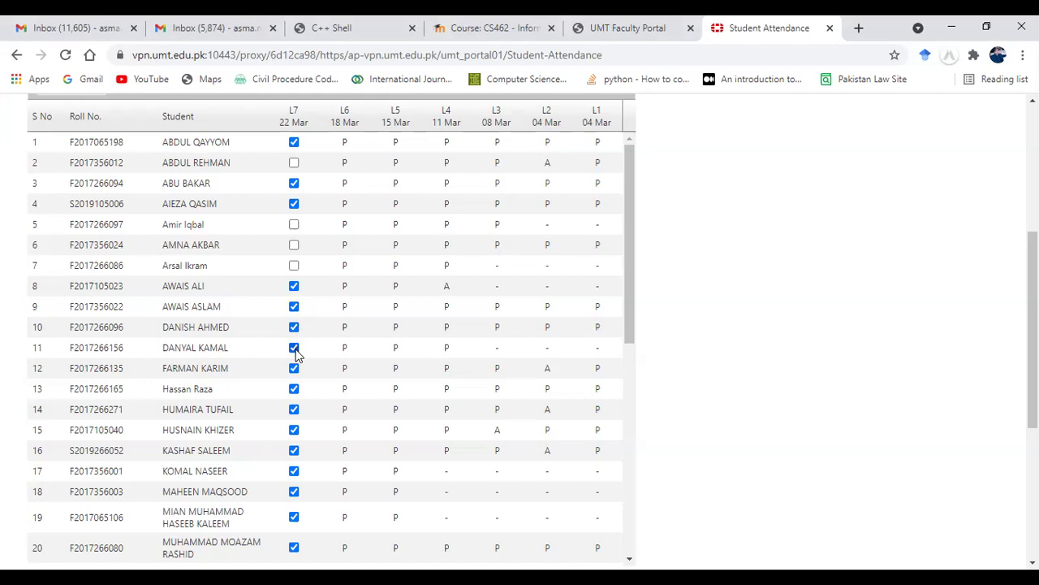
left_click(294, 266)
left_click(295, 390)
left_click(294, 473)
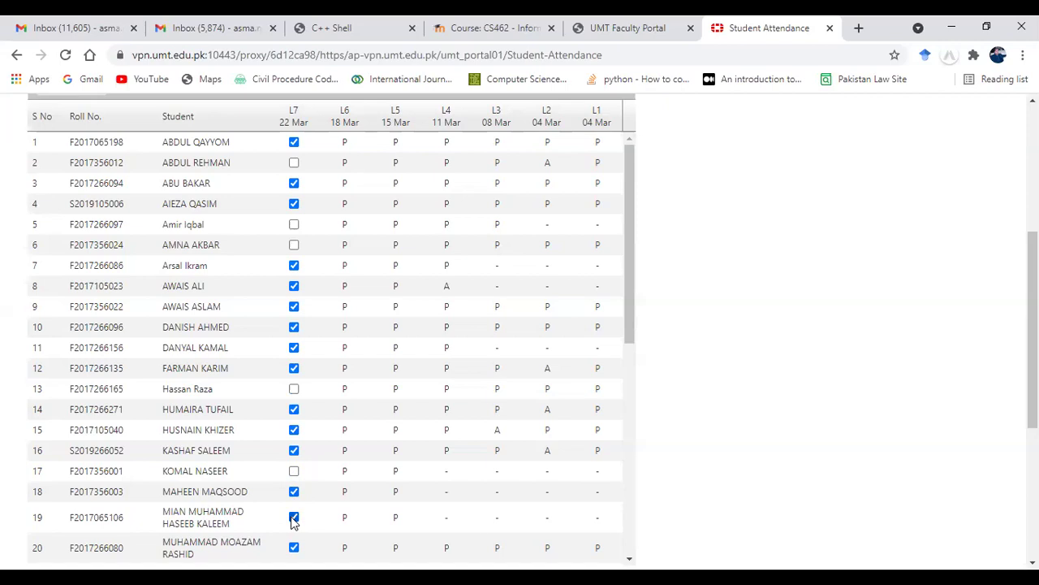
left_click(294, 518)
Mark the students in rows 21, 22, 28 and 29 absent for lecture L7, keeping row 27 present
scroll(293, 521, "down", 4)
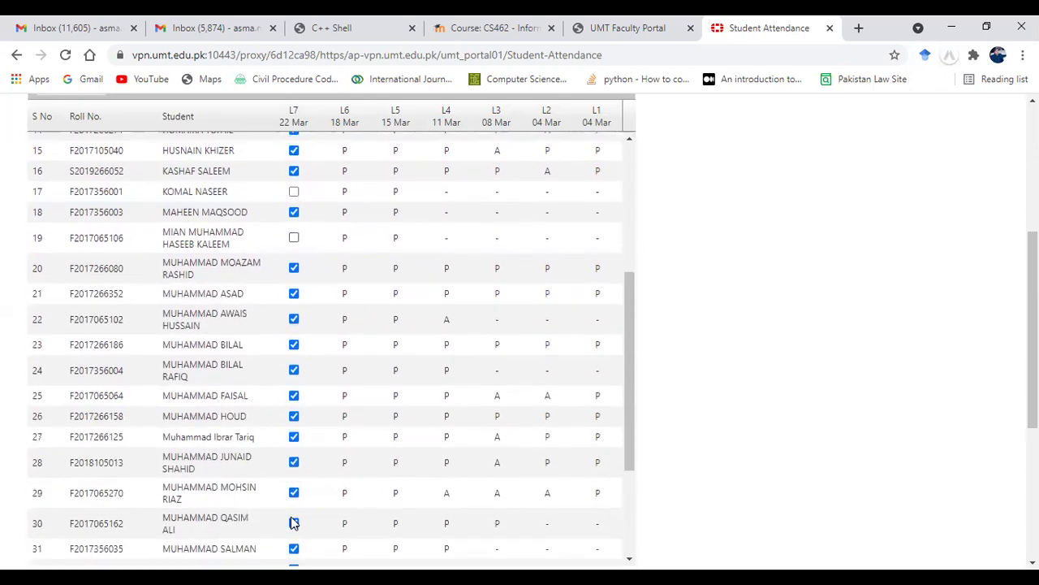
scroll(294, 520, "down", 1)
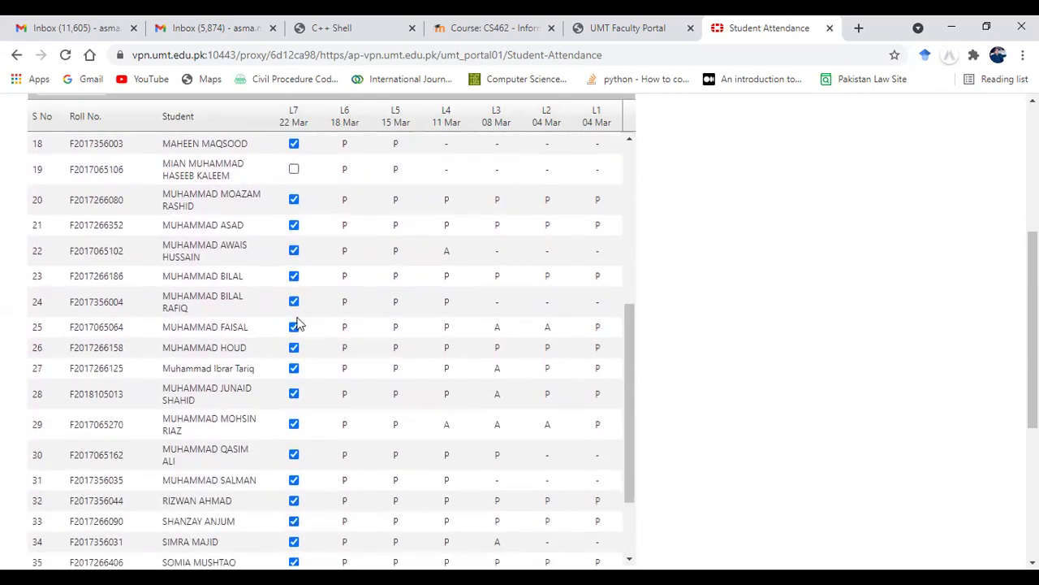
left_click(295, 227)
left_click(295, 252)
left_click(294, 369)
left_click(294, 394)
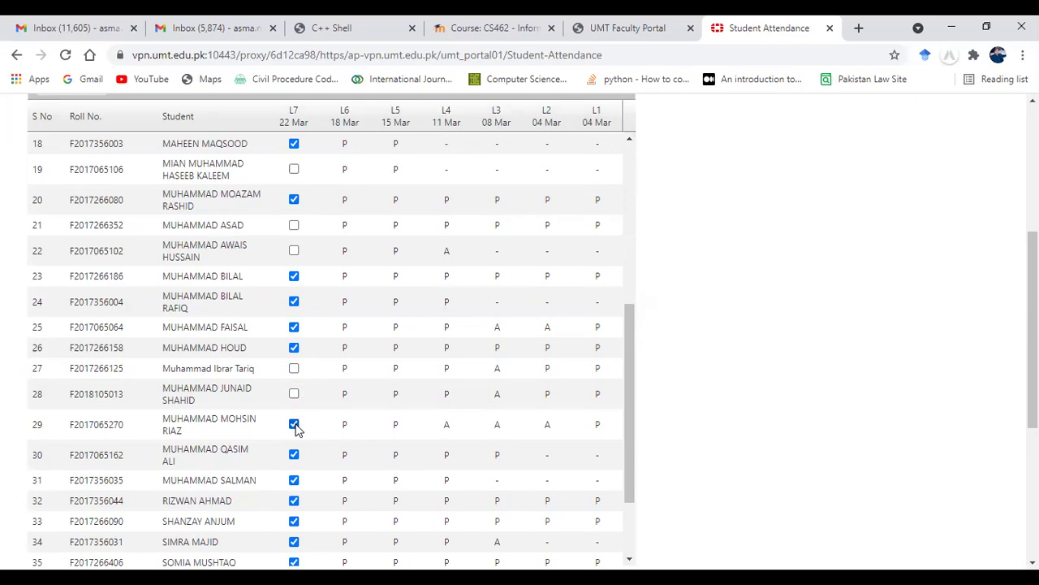
left_click(294, 425)
left_click(294, 370)
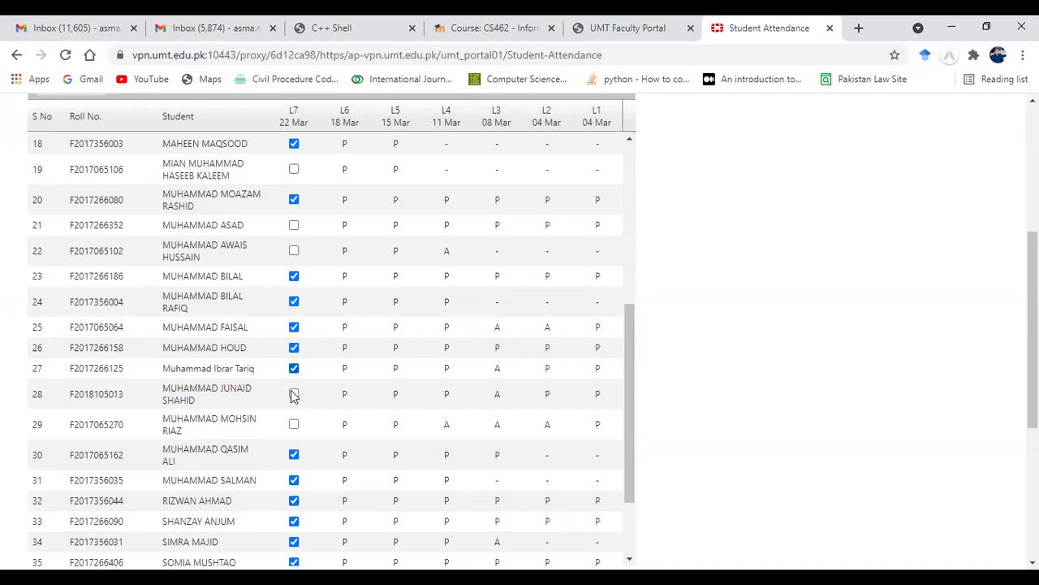
Mark the students in rows 32, 33, 34, 36 and 38 absent for lecture L7 and toggle the attendance of row 40
left_click(295, 502)
left_click(294, 522)
scroll(294, 549, "down", 2)
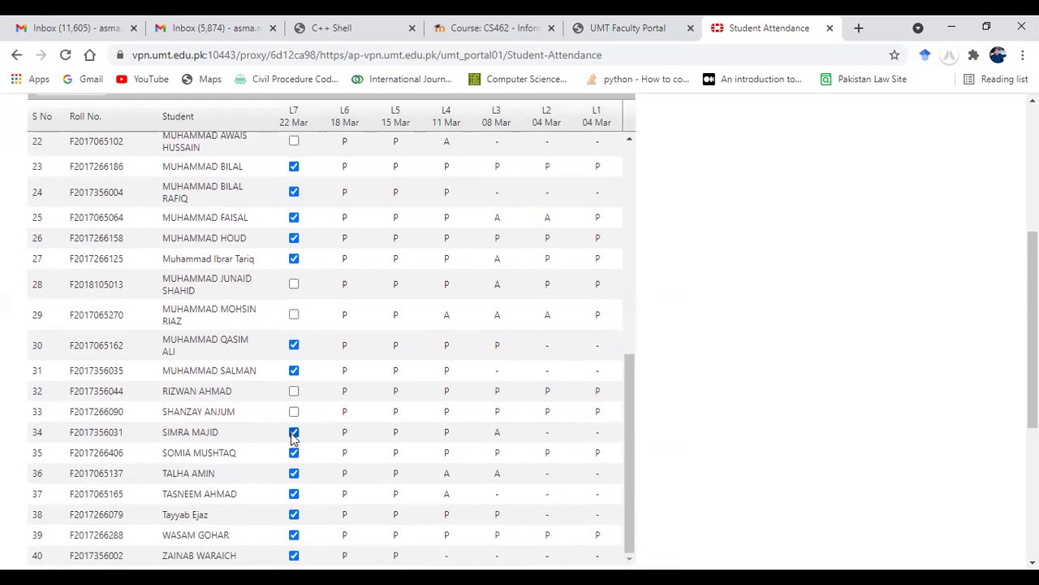
left_click(295, 436)
left_click(294, 474)
left_click(294, 516)
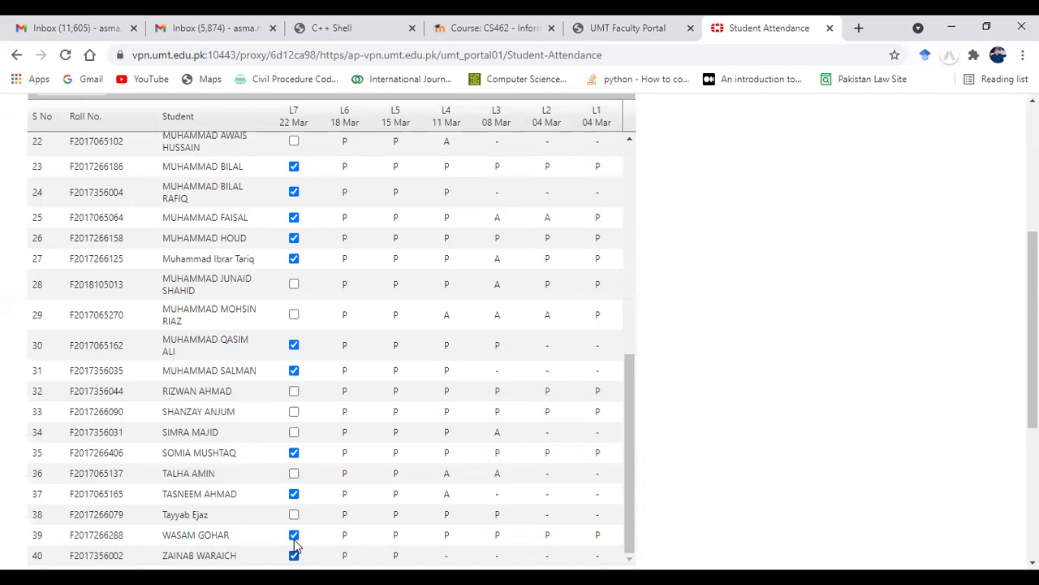
left_click(294, 555)
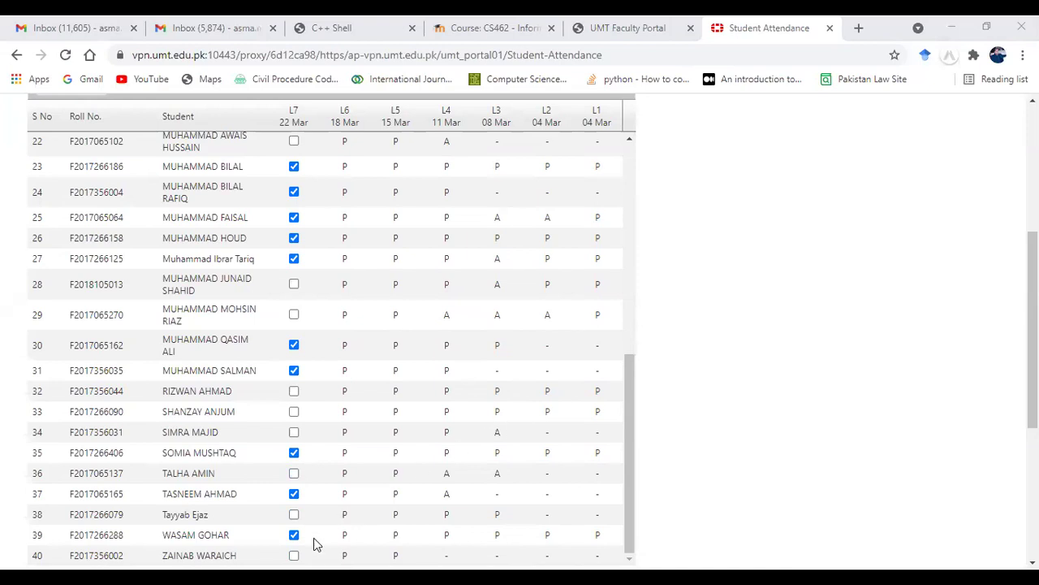
left_click(294, 555)
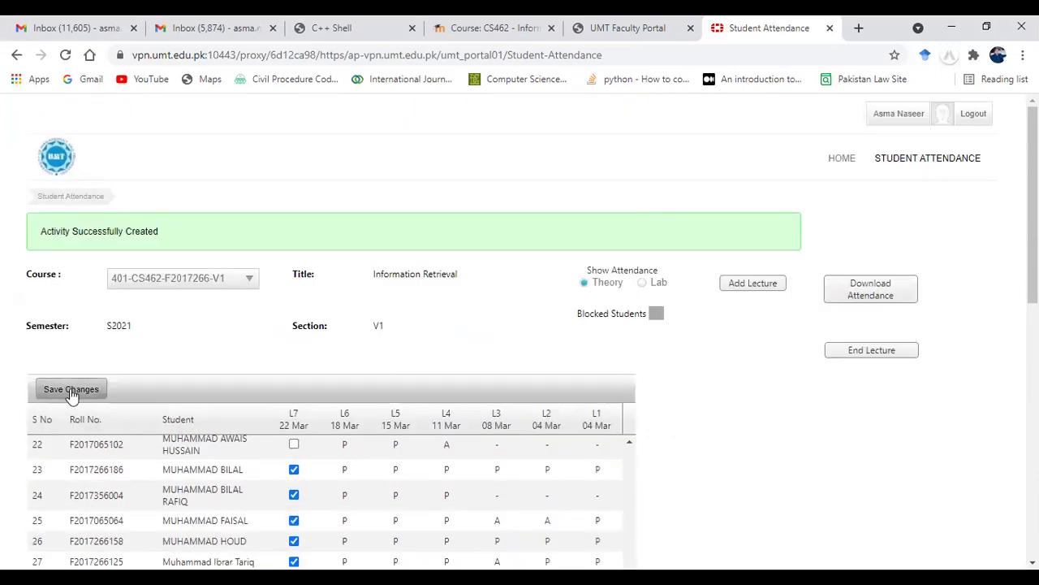
Save the attendance changes for lecture L7 of 22 Mar and review the student list
left_click(71, 393)
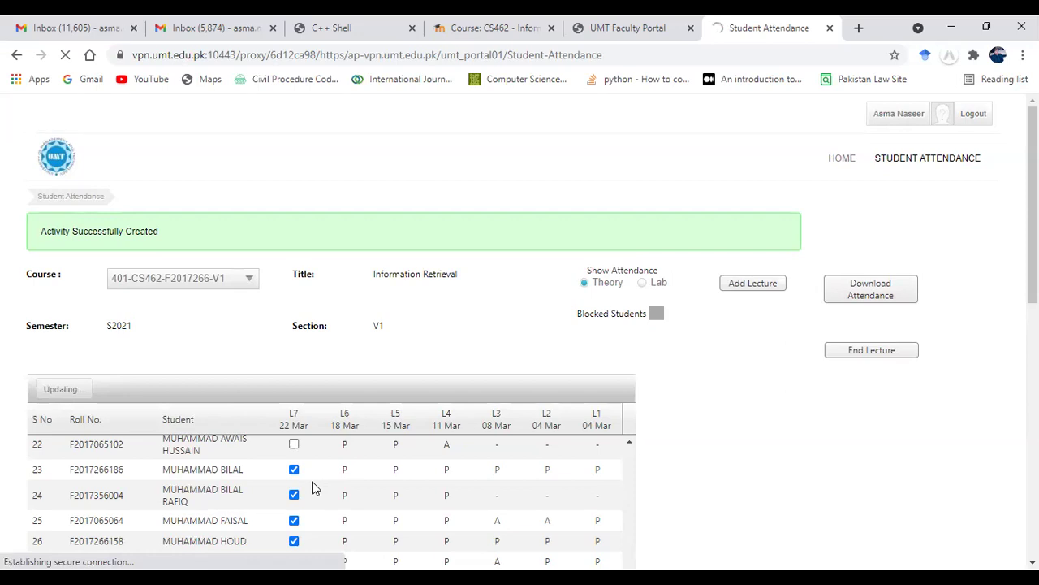
scroll(315, 487, "down", 2)
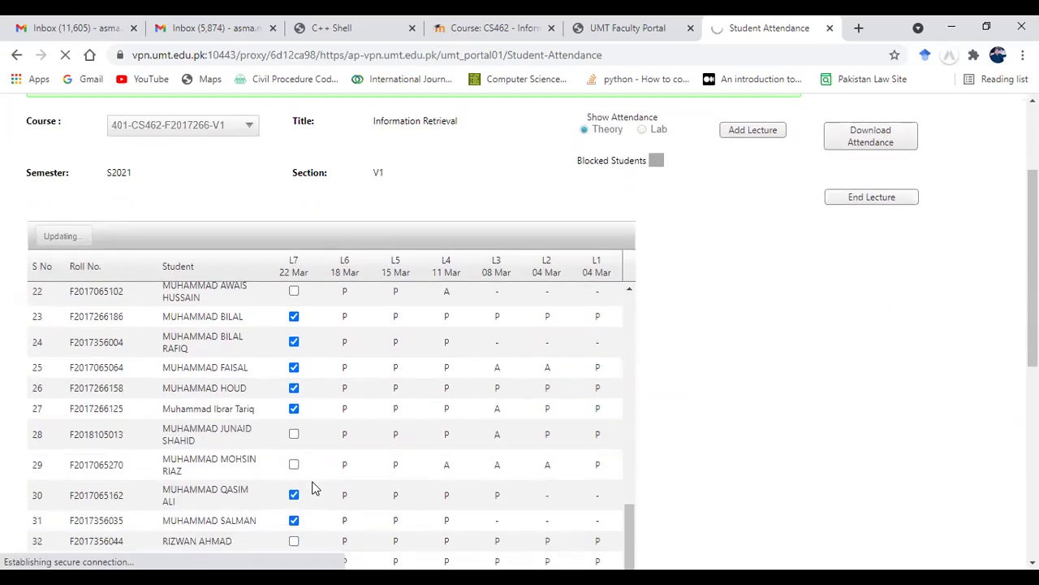
scroll(315, 487, "down", 2)
scroll(315, 488, "down", 1)
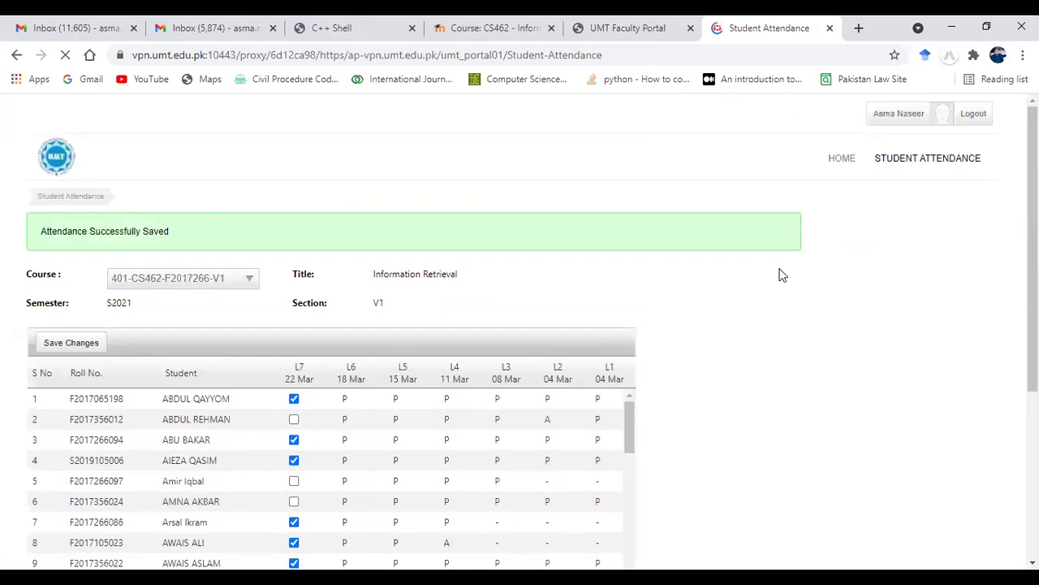
scroll(812, 260, "down", 3)
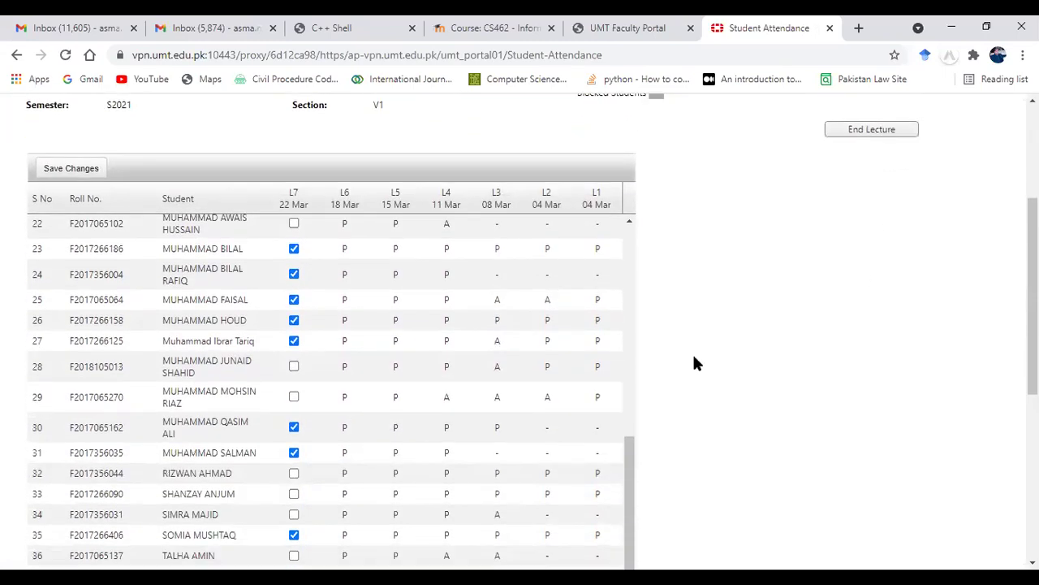
left_click_drag(626, 495, 598, 279)
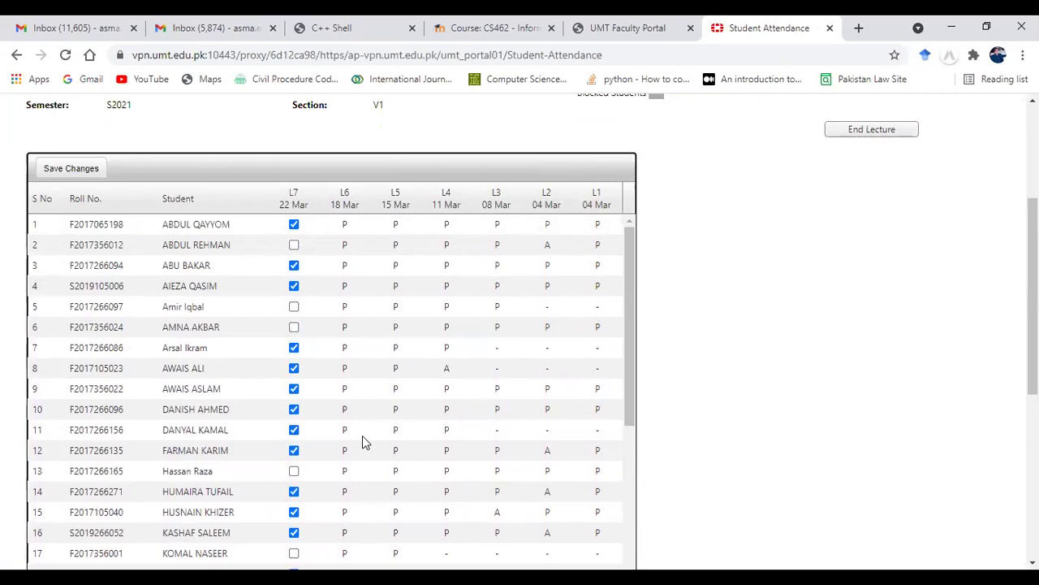
Mark the student in row 17 present for lecture L7 (22 Mar) and save the attendance changes
scroll(362, 439, "down", 1)
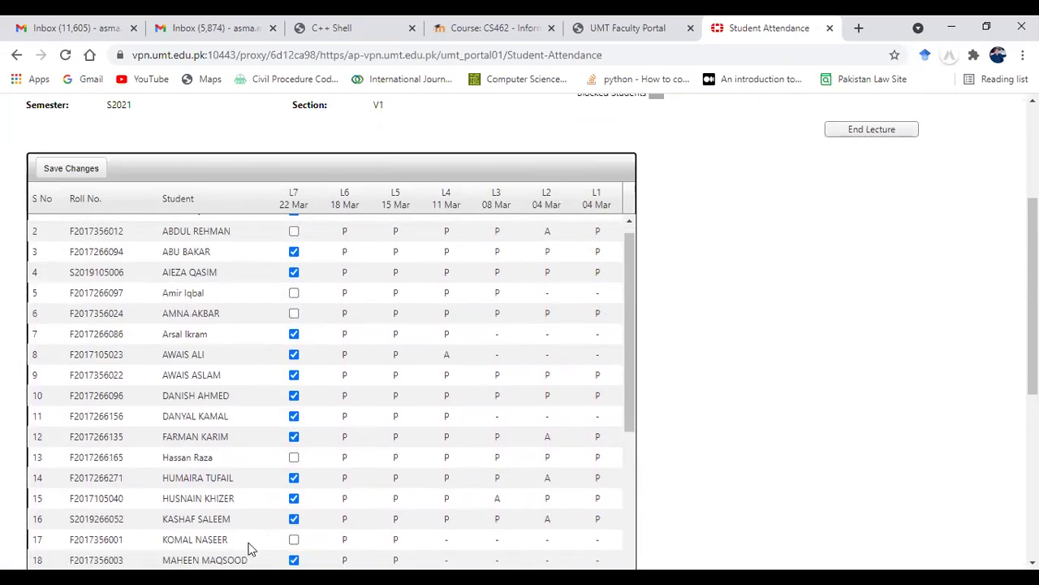
left_click(294, 540)
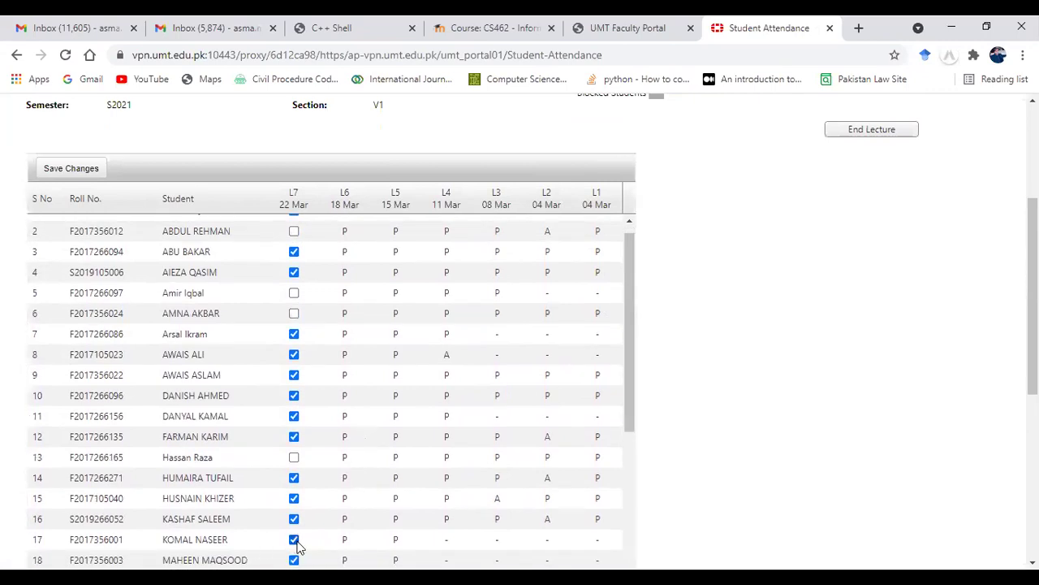
scroll(339, 401, "down", 3)
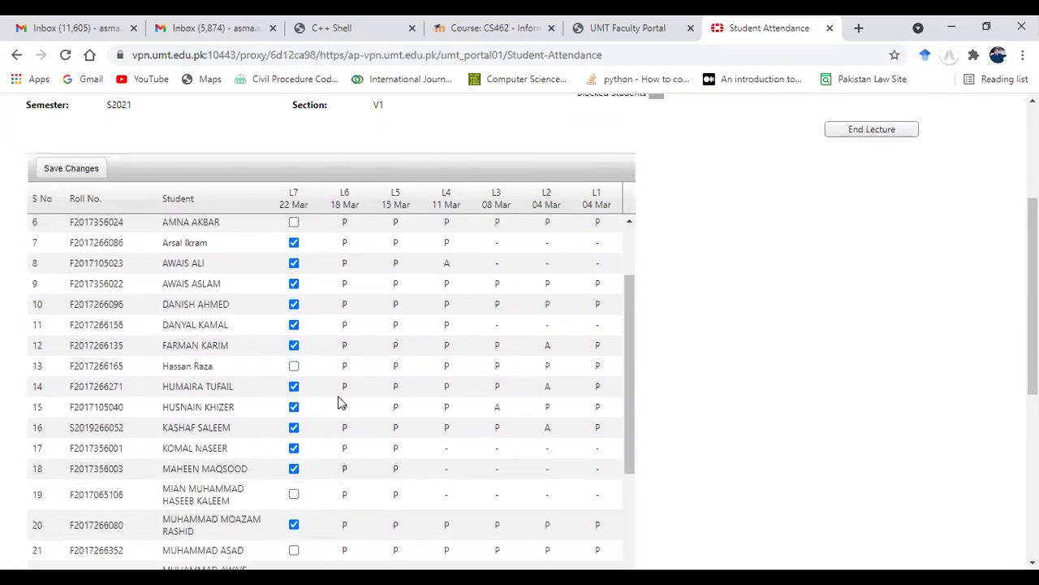
scroll(342, 402, "up", 3)
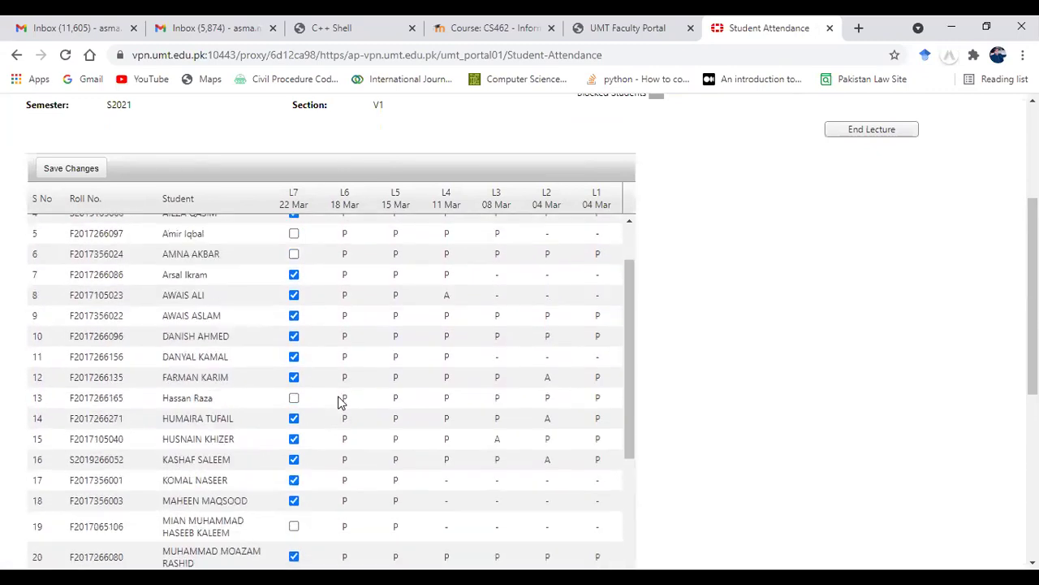
left_click(71, 170)
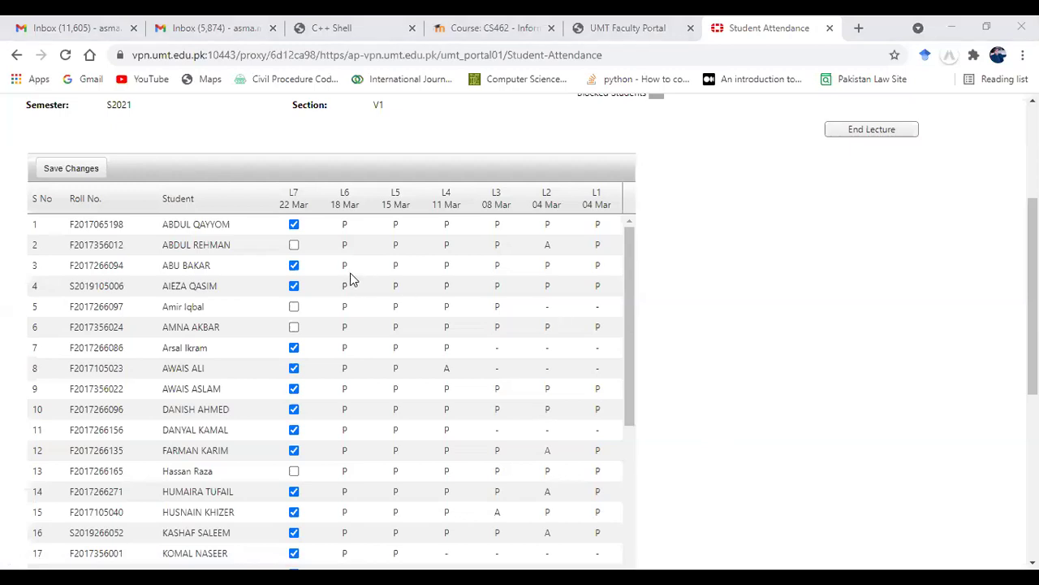
Mark the student in row 6 present for lecture L7 (22 Mar) and save the attendance changes
left_click(294, 328)
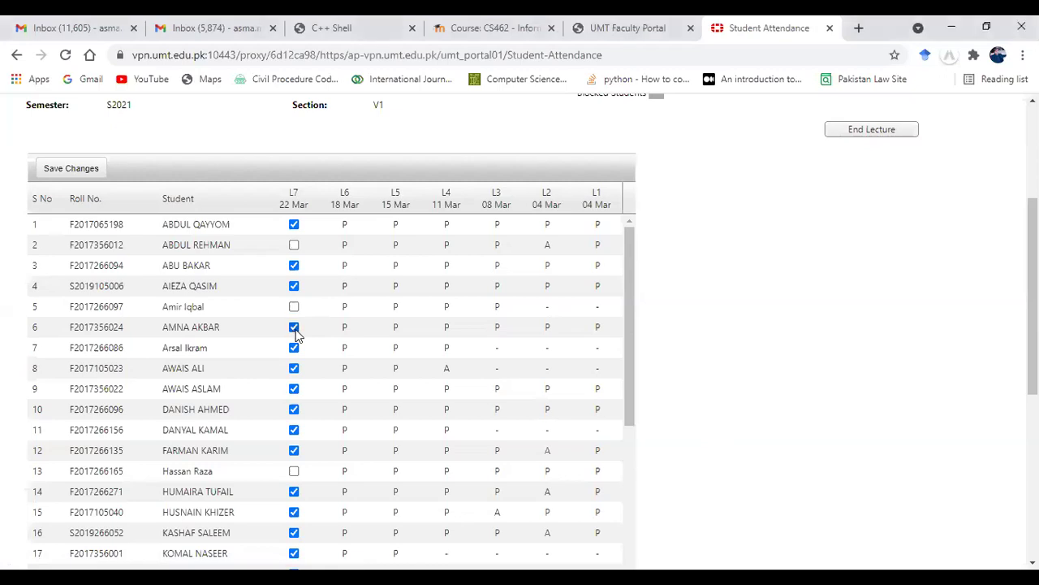
left_click(59, 169)
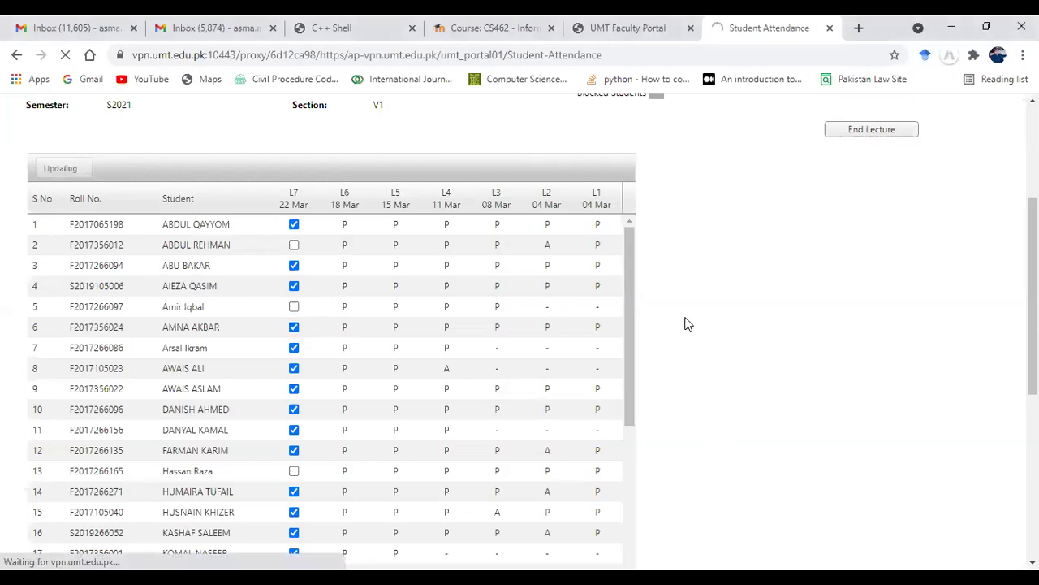
Mark the student in row 32 present for lecture L7 (22 Mar) and save the attendance changes
scroll(460, 421, "down", 4)
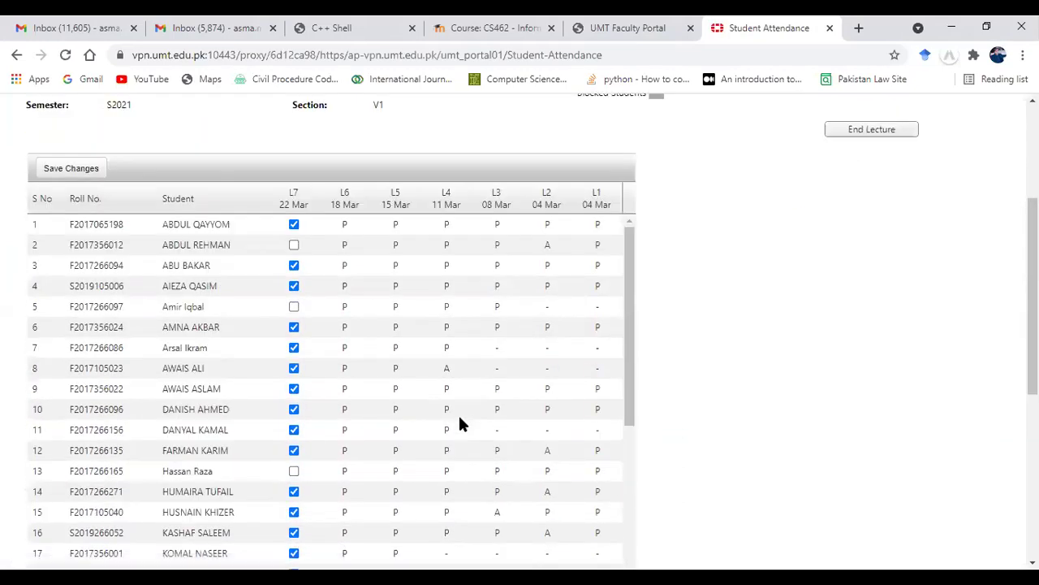
scroll(459, 422, "down", 3)
scroll(459, 423, "down", 5)
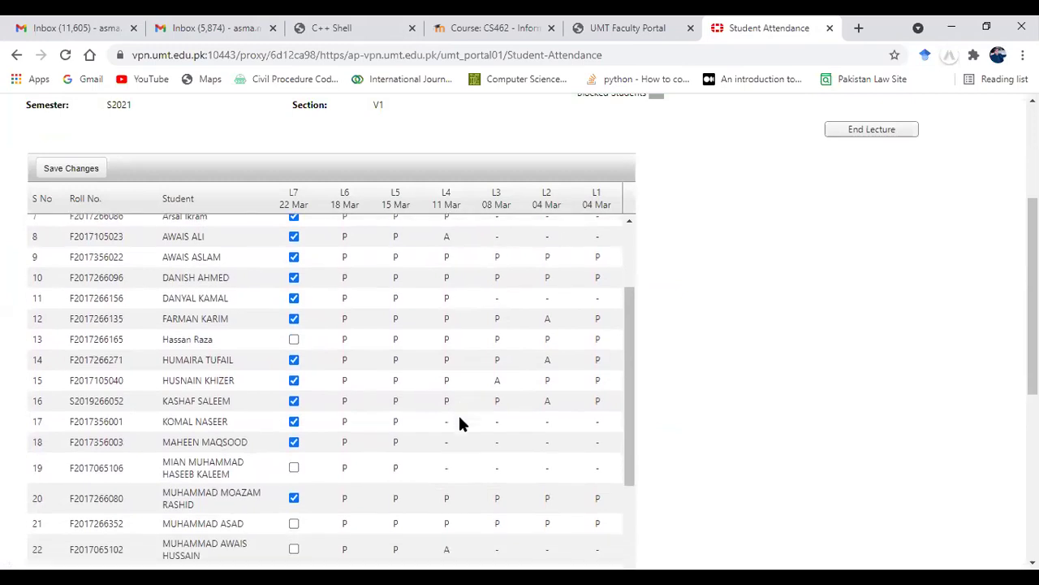
scroll(460, 423, "down", 1)
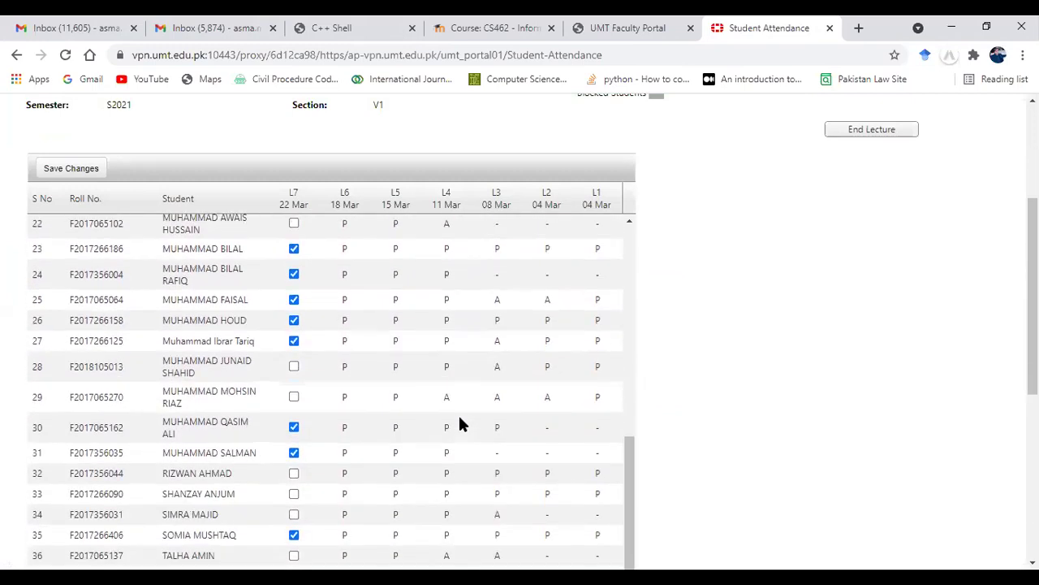
left_click(294, 475)
left_click(54, 171)
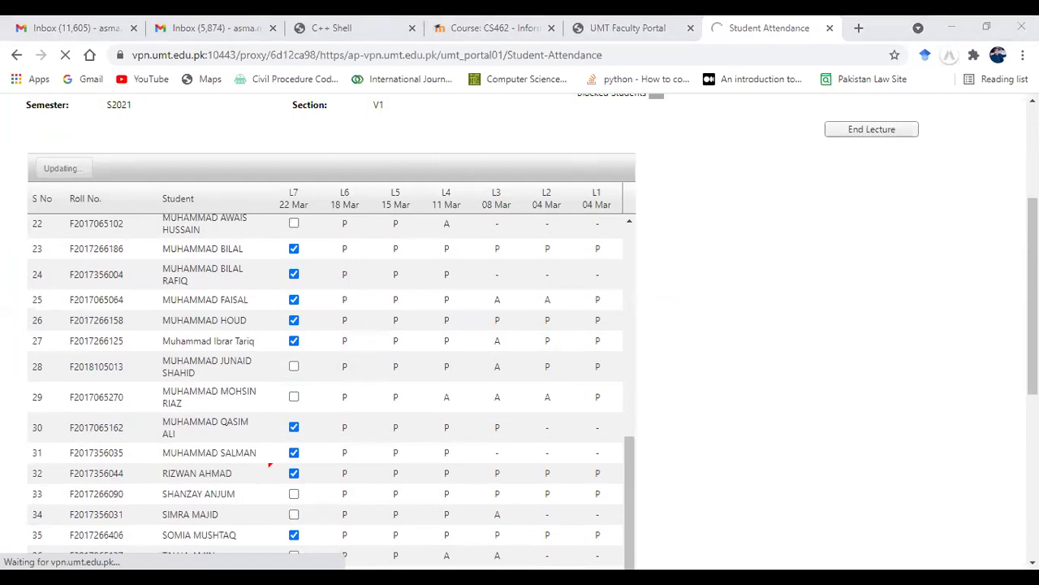
Switch to the lecture_4_Text_Preprocessing presentation in PowerPoint and start its slide show from the title slide
key("alt+Tab")
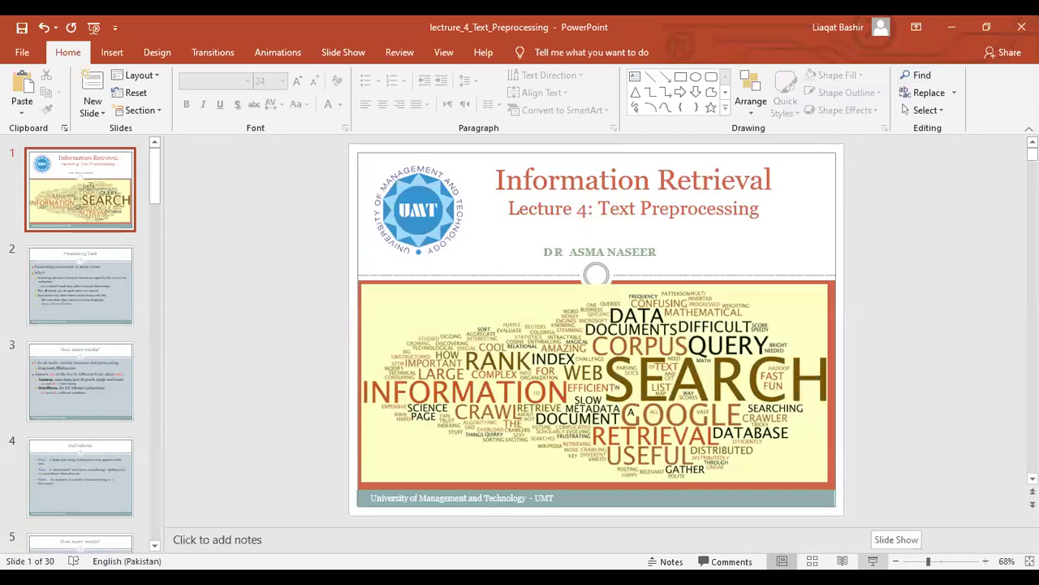
left_click(873, 561)
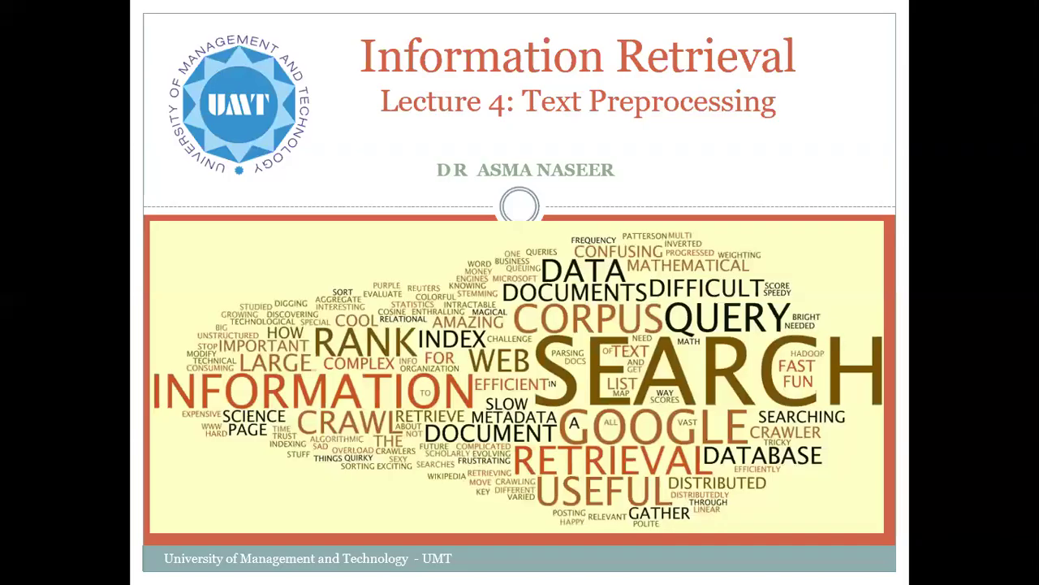